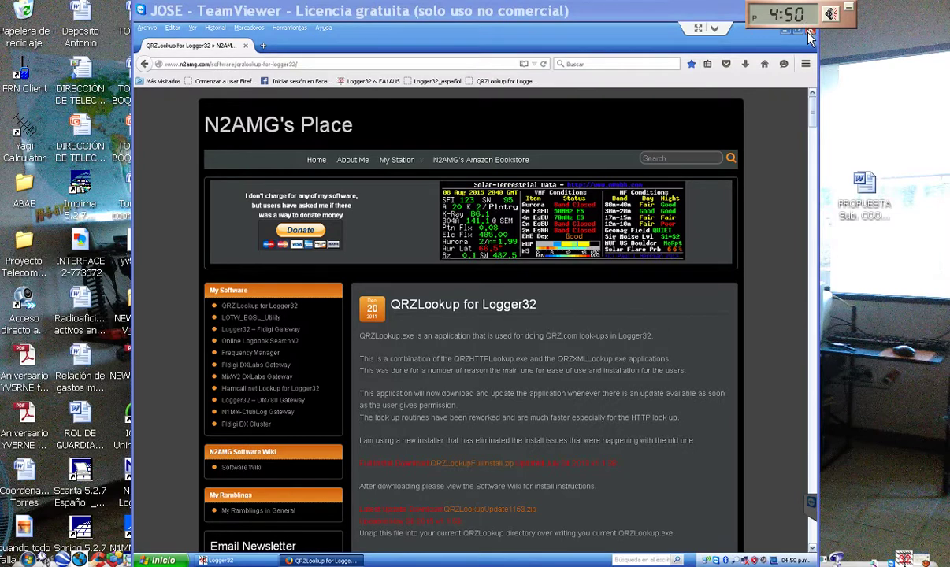
- Close Firefox and restore the Logger32 window from the taskbar
click(808, 33)
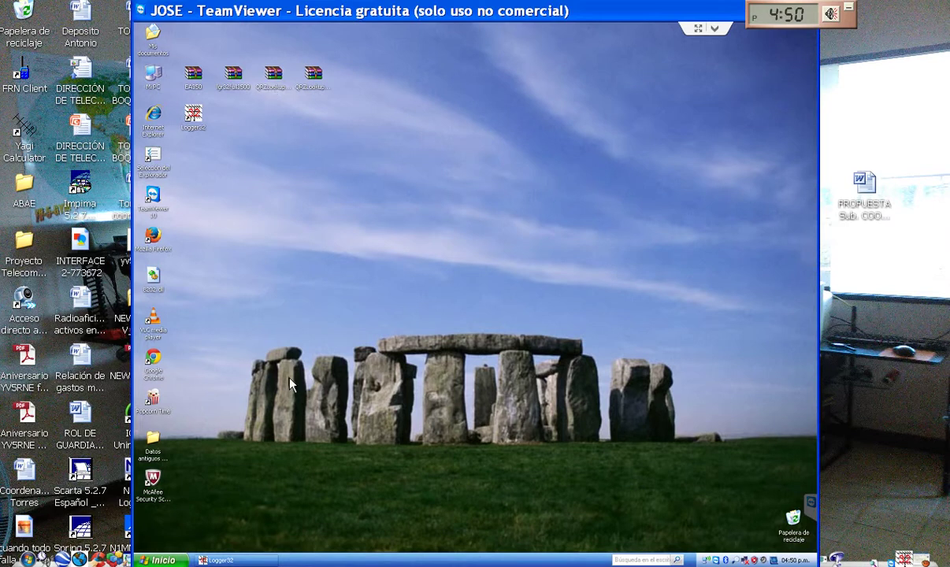
click(233, 560)
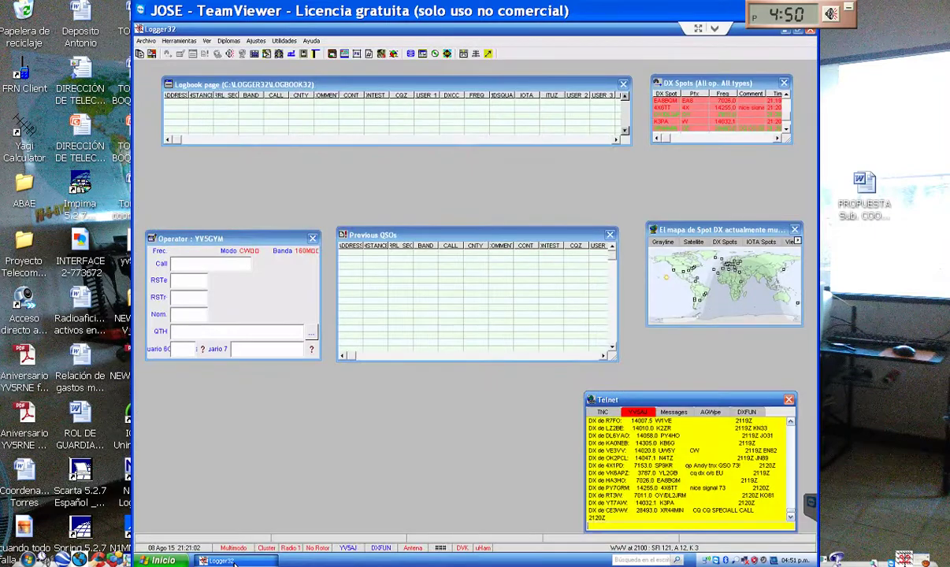
- Close Logger32 and review the 423 KB QRZLookupFullInstall archive's properties
click(809, 33)
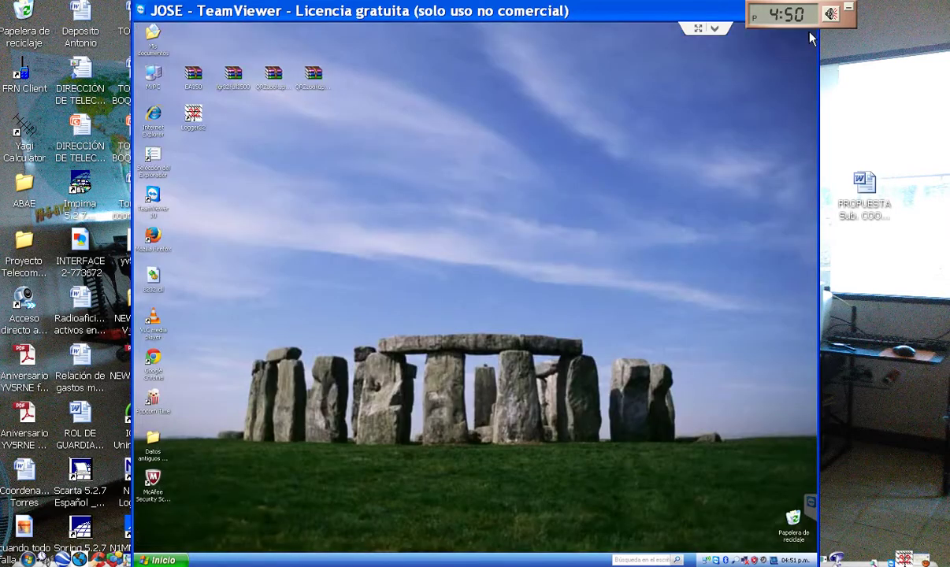
right_click(276, 80)
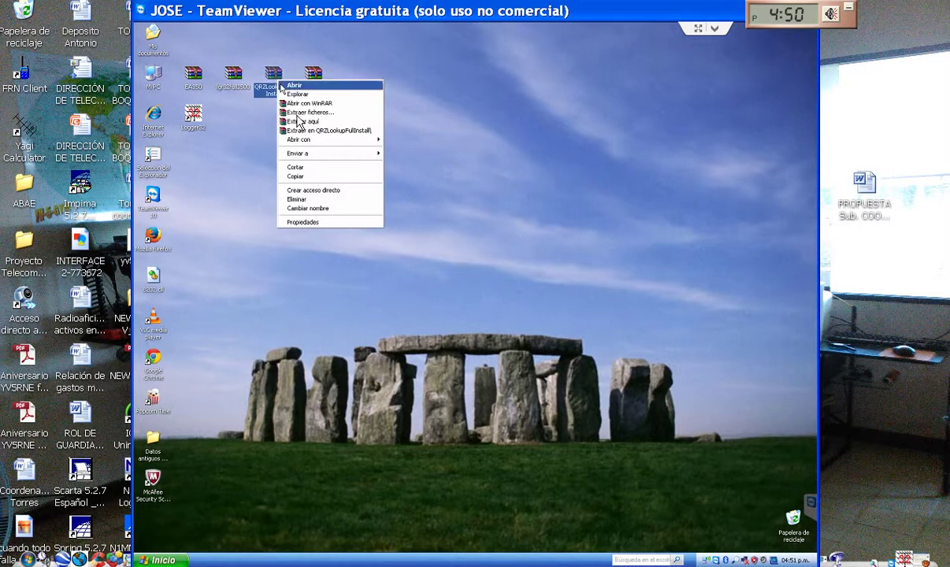
click(308, 222)
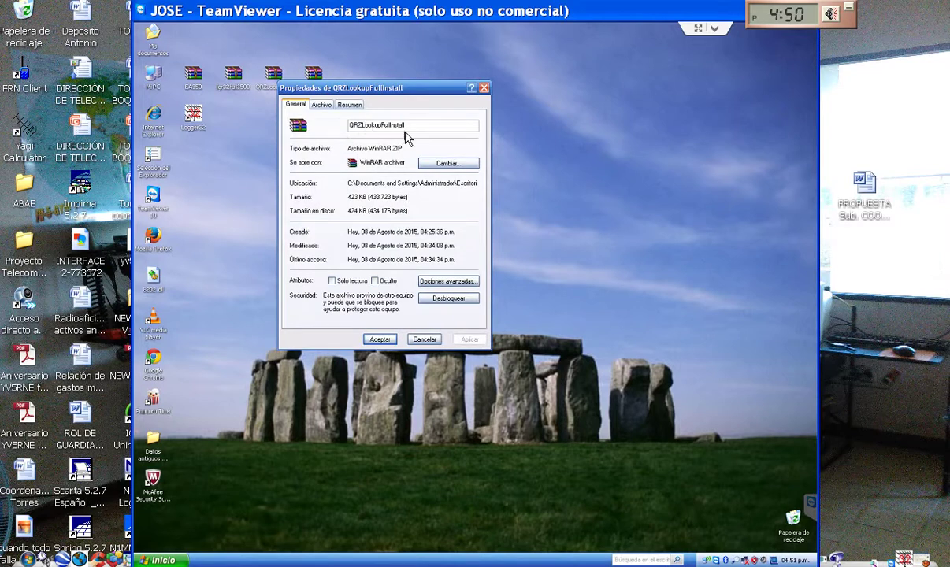
click(378, 340)
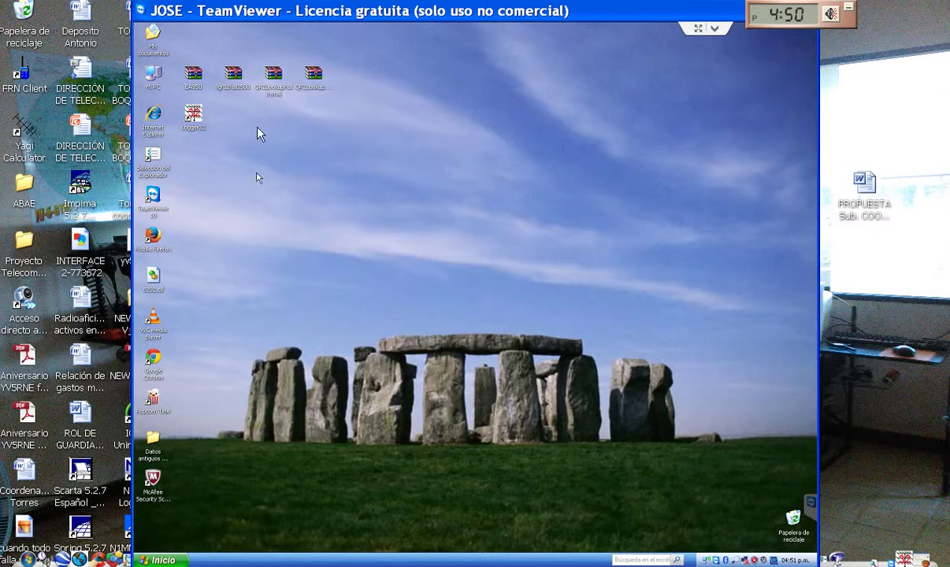
- Open QRZLookupFullInstall.zip in WinRAR
double_click(274, 79)
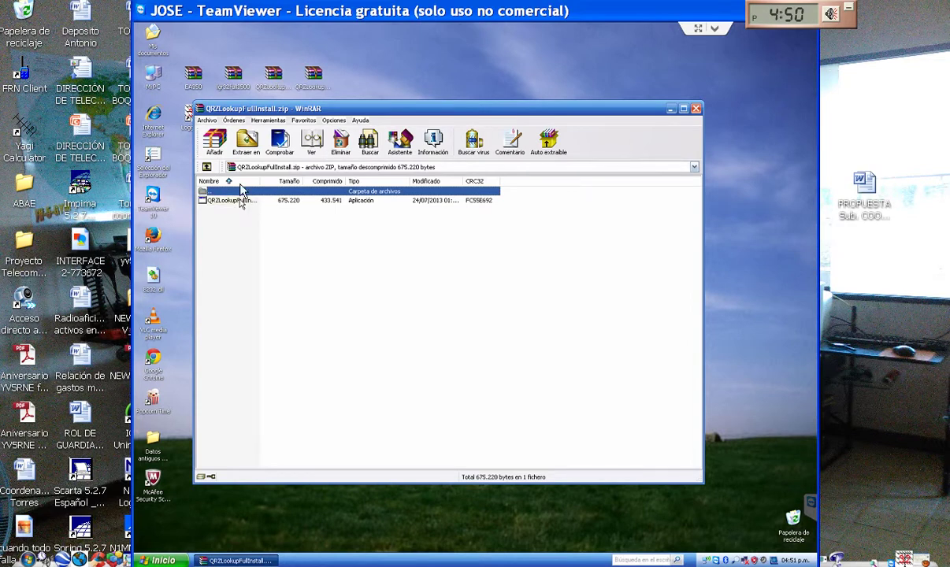
click(247, 141)
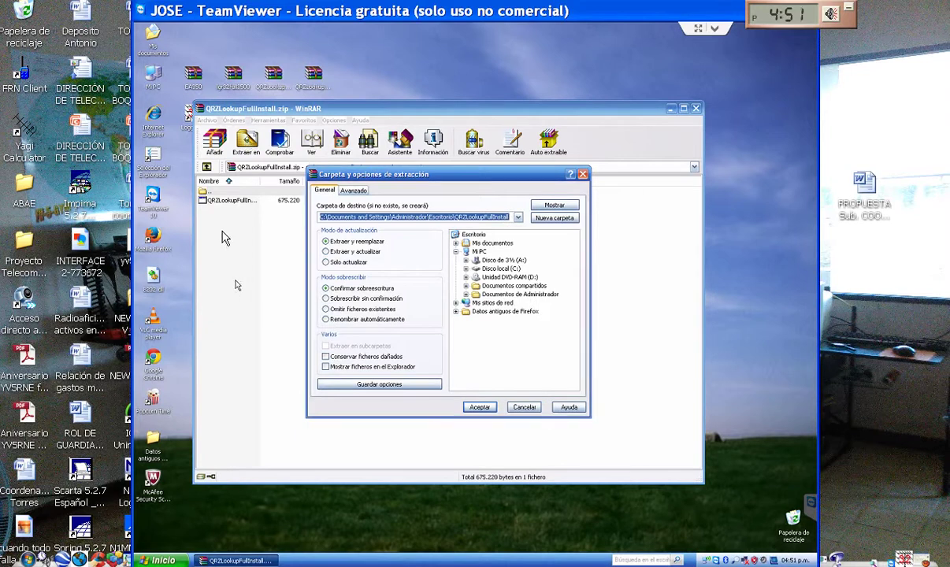
click(518, 409)
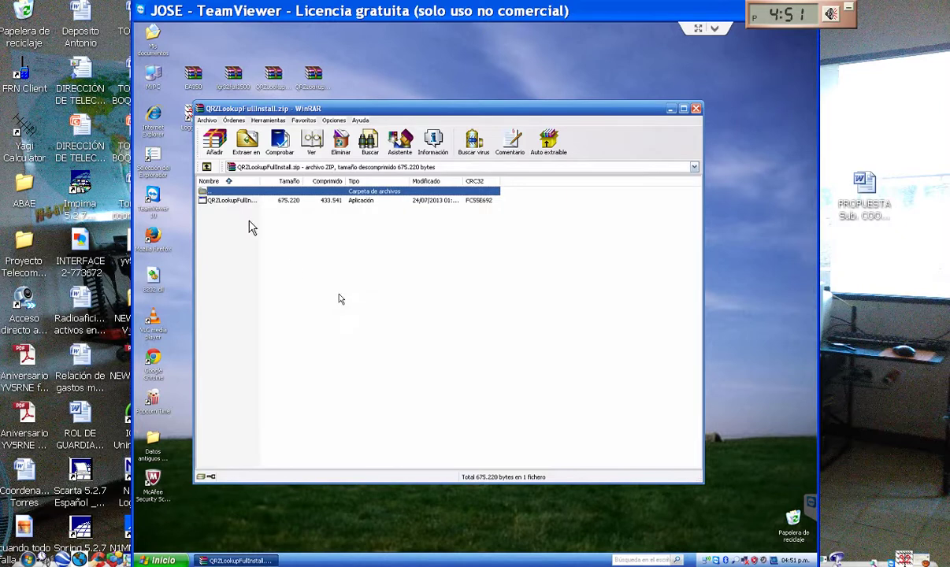
- Extract the QRZLookupFullInstall installer to the root of C:\ and close WinRAR
click(229, 201)
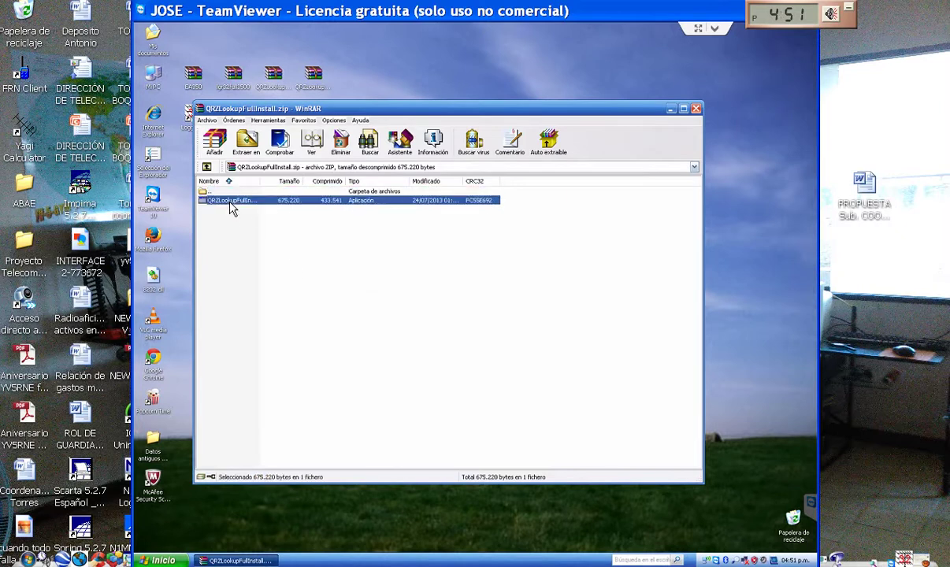
click(247, 144)
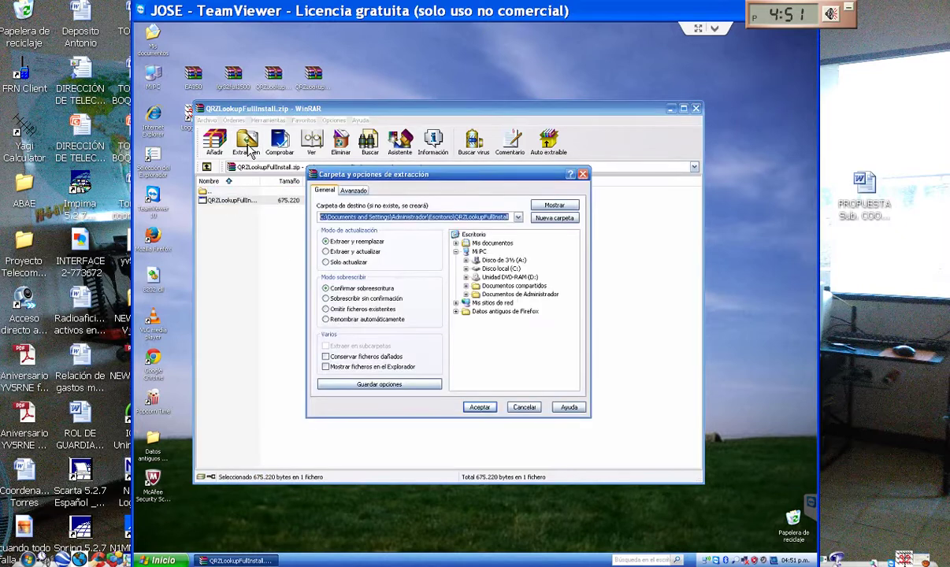
double_click(498, 271)
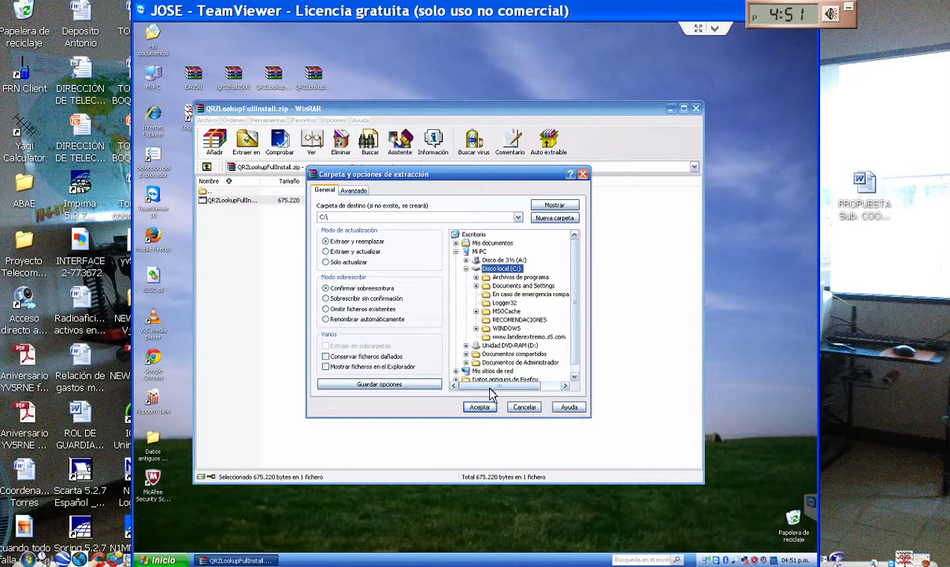
click(482, 408)
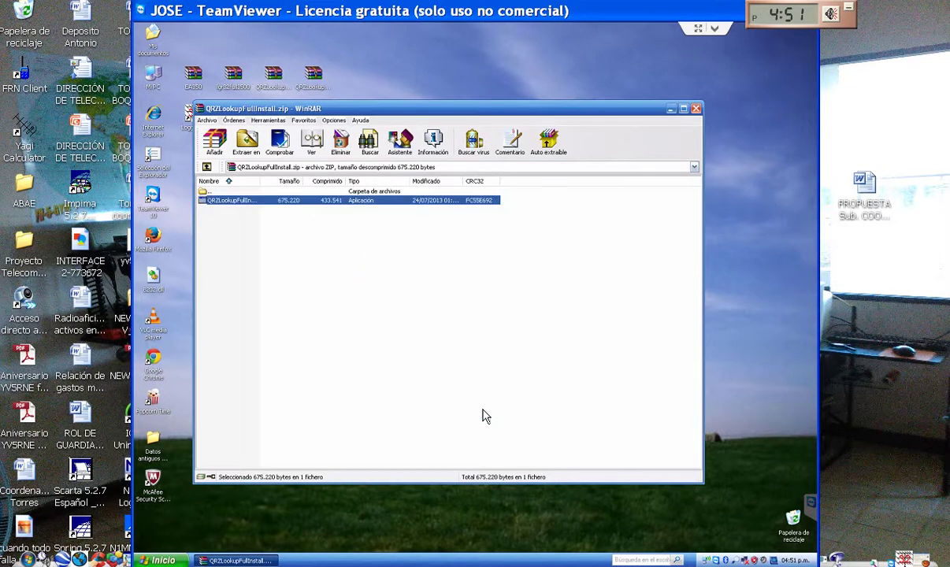
click(695, 110)
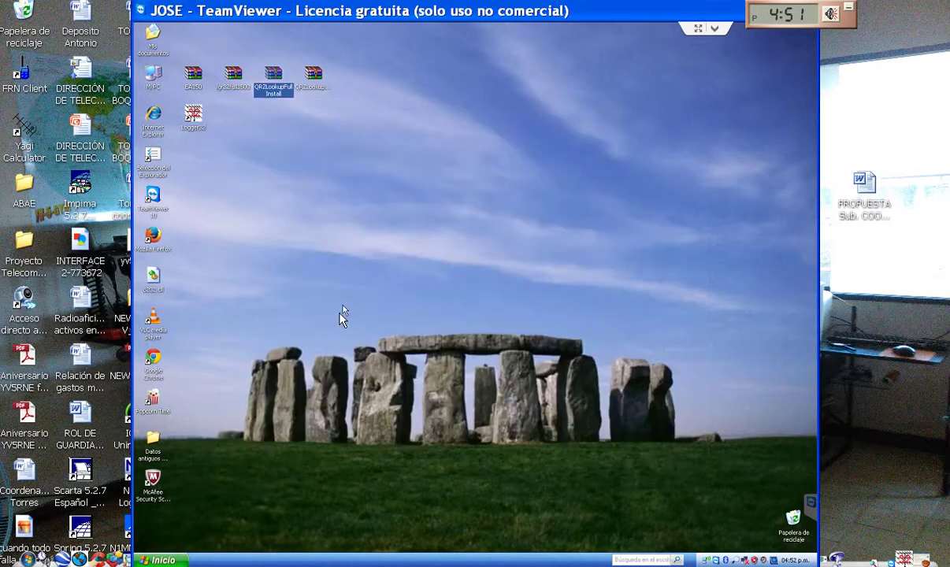
click(165, 560)
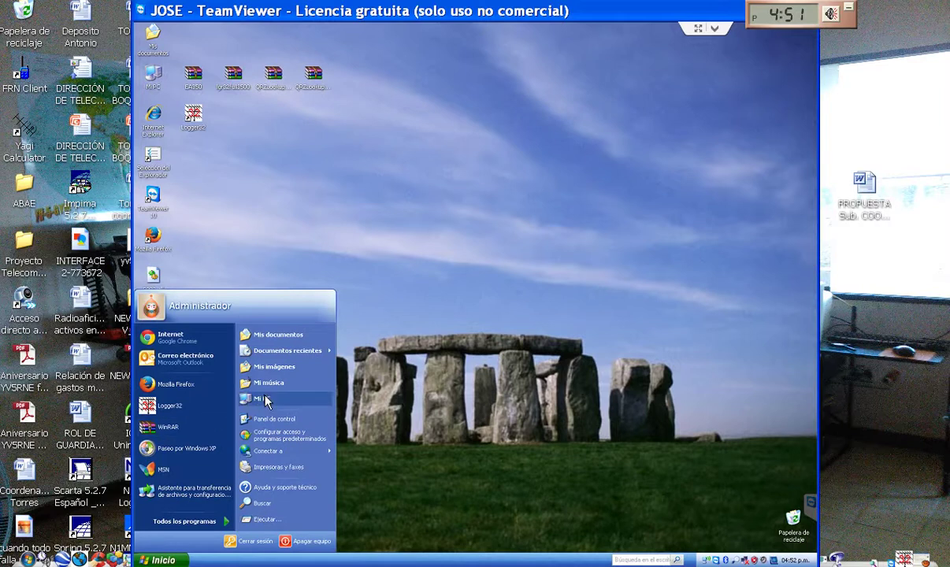
- Run QRZLookupFullInstall from Local Disk C: via My Computer, accepting the security warning
click(266, 398)
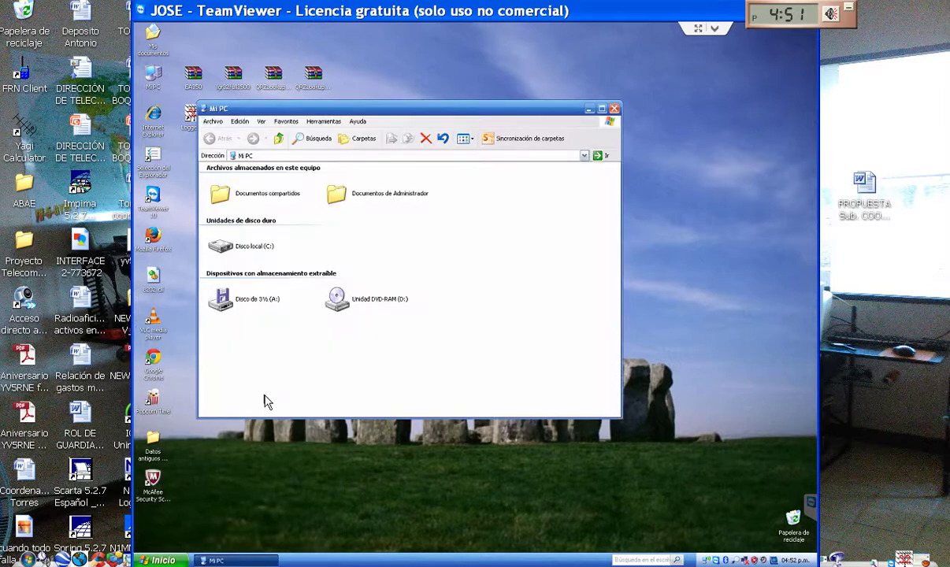
double_click(258, 248)
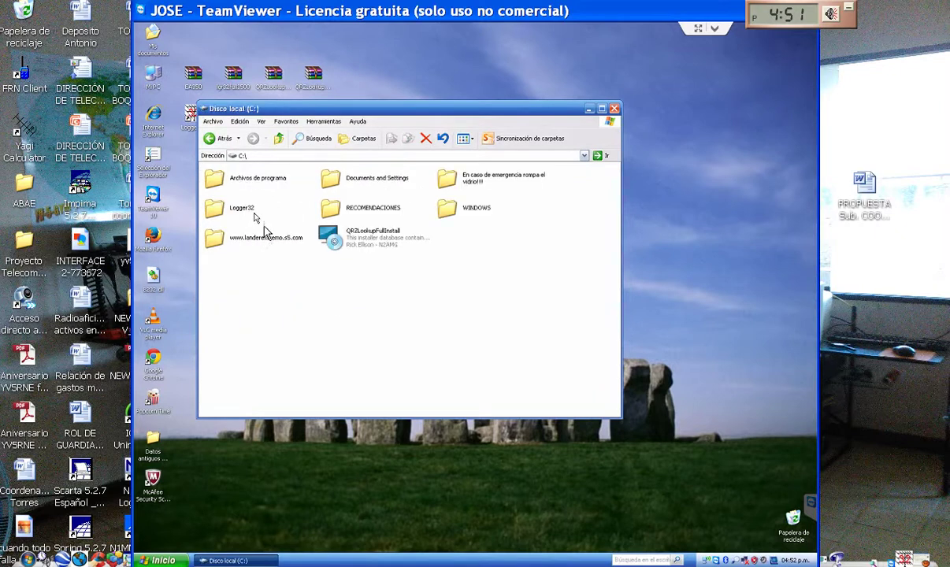
mouse_move(366, 247)
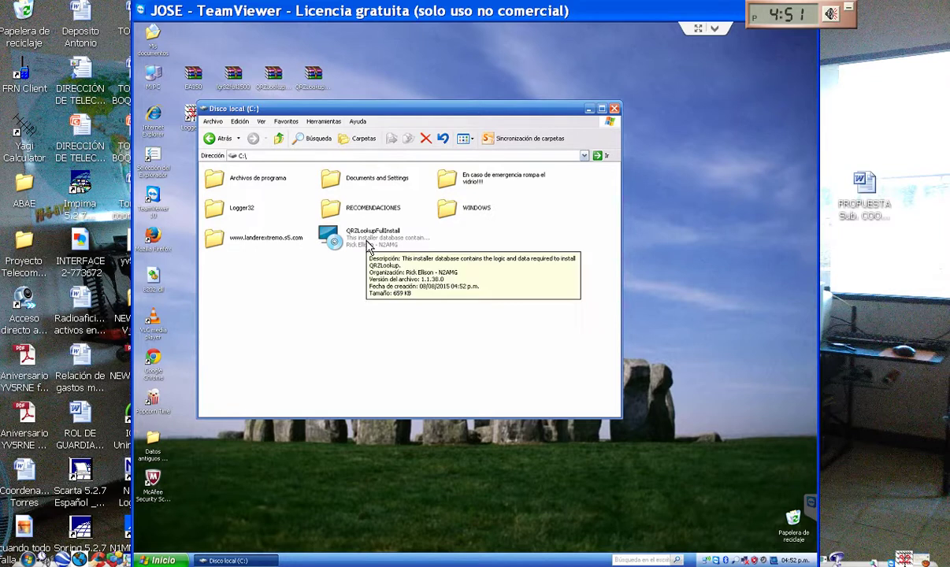
double_click(366, 244)
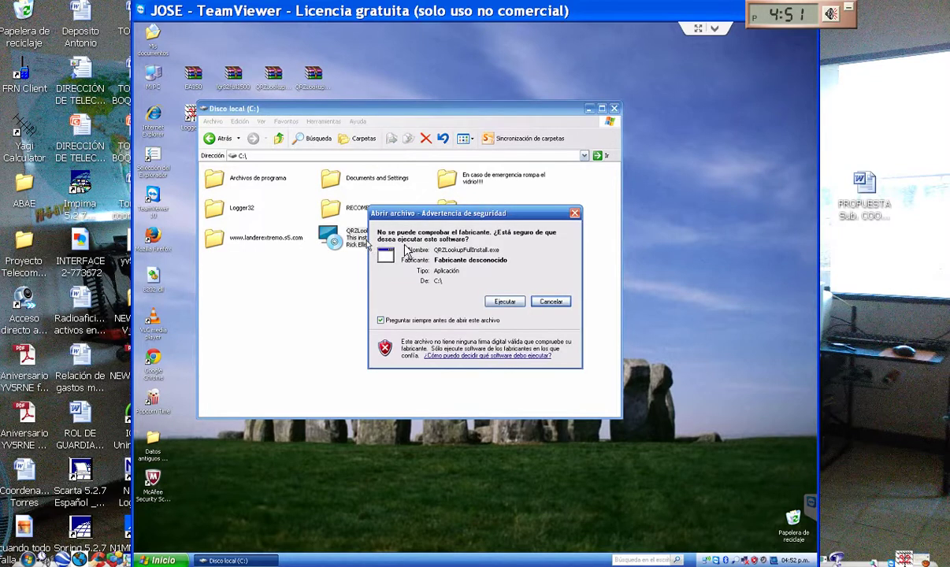
click(505, 303)
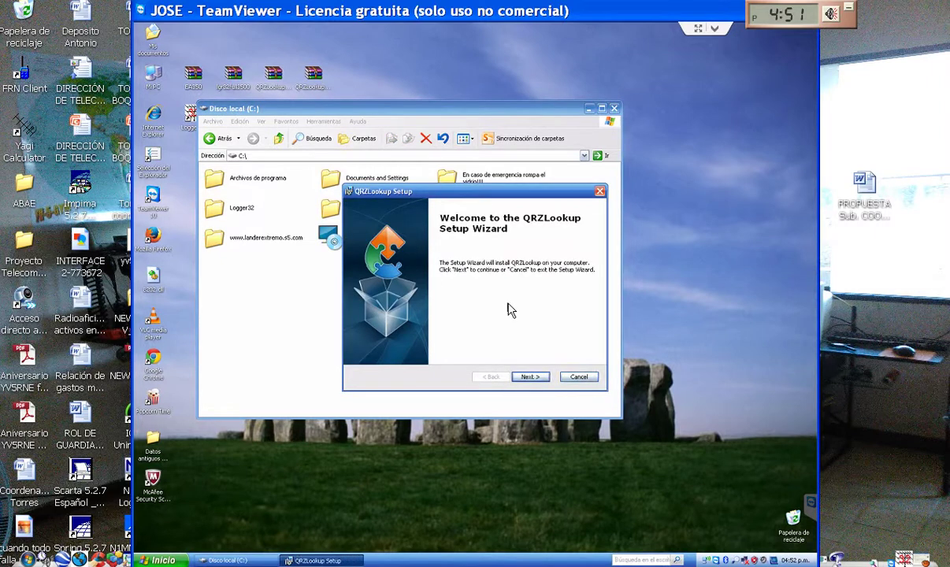
- Install QRZLookup into C:\QRZLookup\ and finish with View readme file unchecked
click(521, 378)
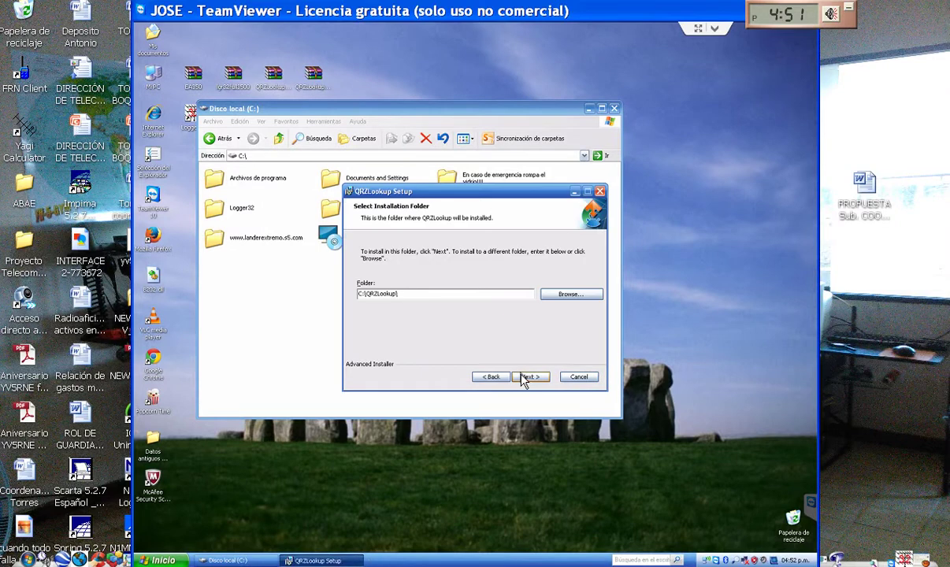
click(522, 379)
click(523, 379)
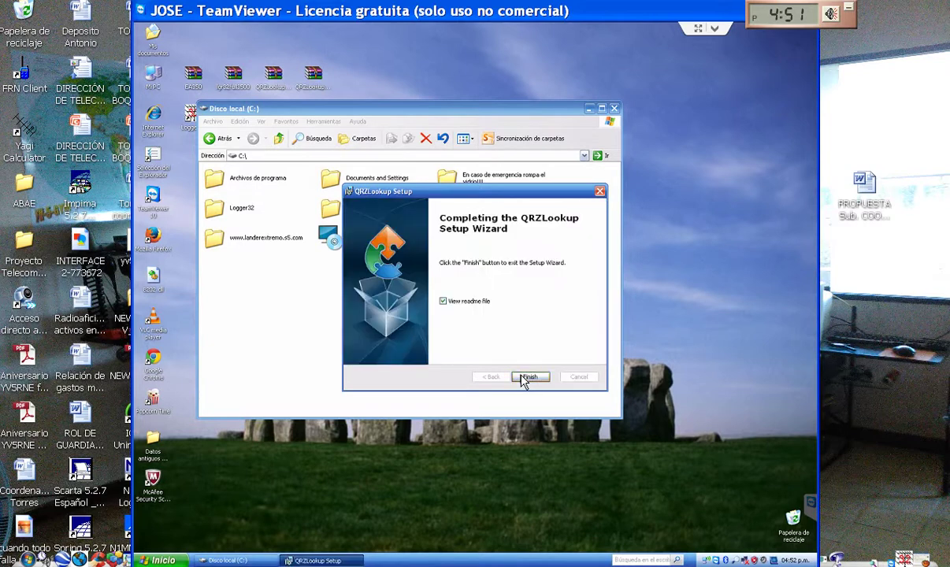
click(442, 301)
click(442, 301)
click(442, 300)
click(529, 377)
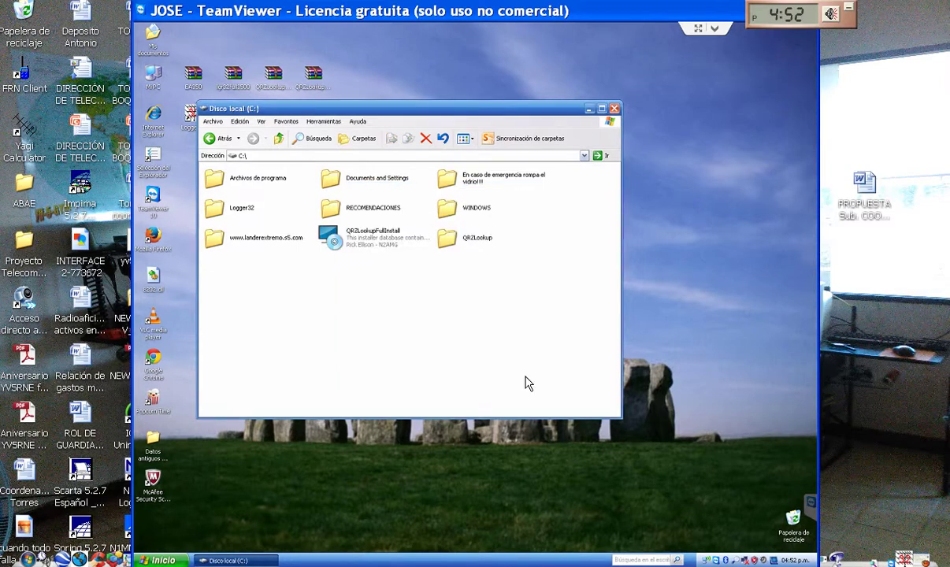
- Inspect QRZLookup.exe and the Read Me in C:\QRZLookup, then close the folder
double_click(459, 244)
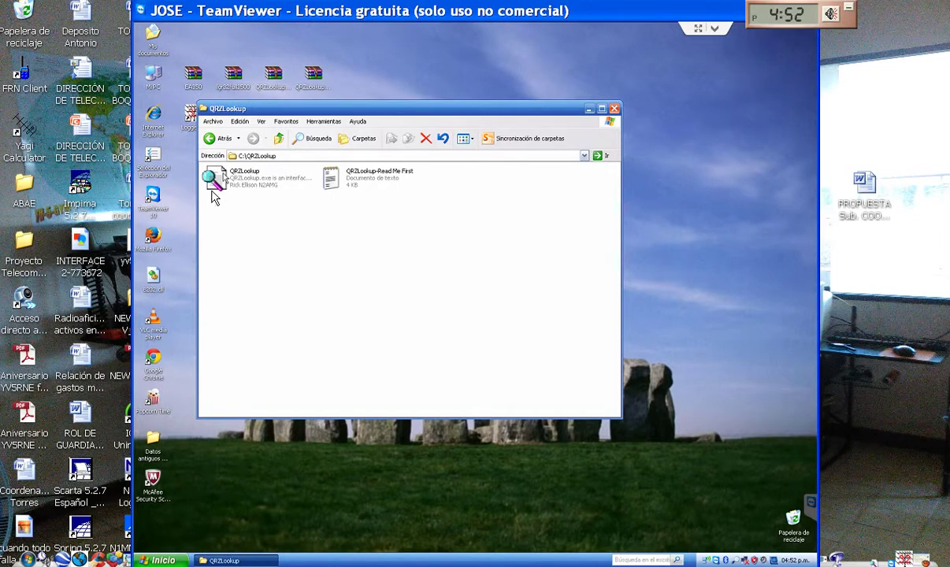
mouse_move(270, 188)
click(614, 110)
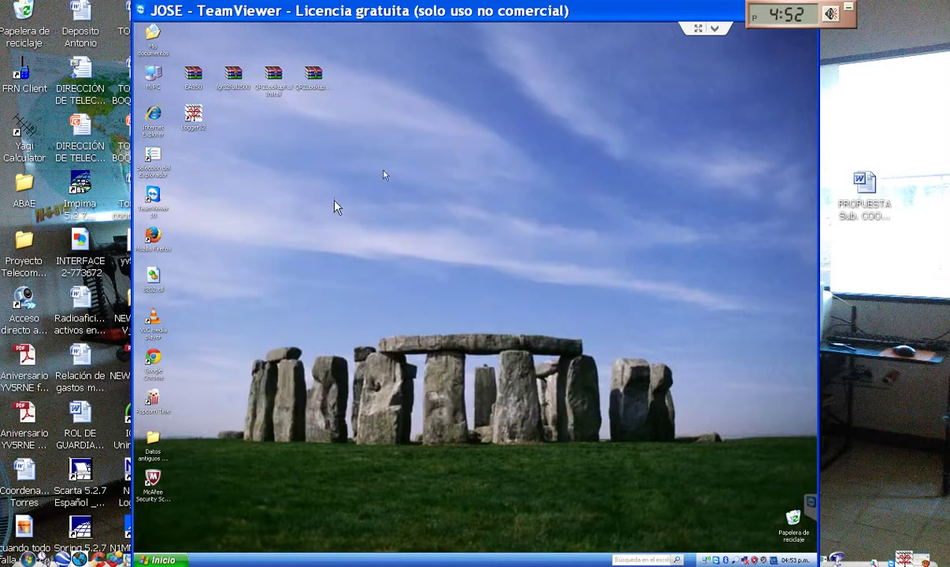
- Open QRZLookupUpdate1153.zip and select QRZLookup.exe inside it
mouse_move(318, 85)
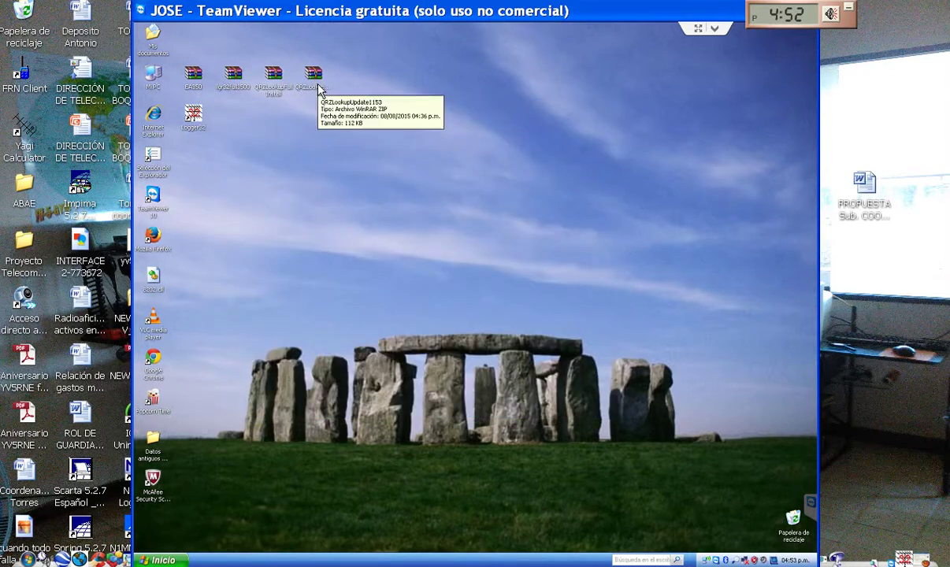
double_click(315, 82)
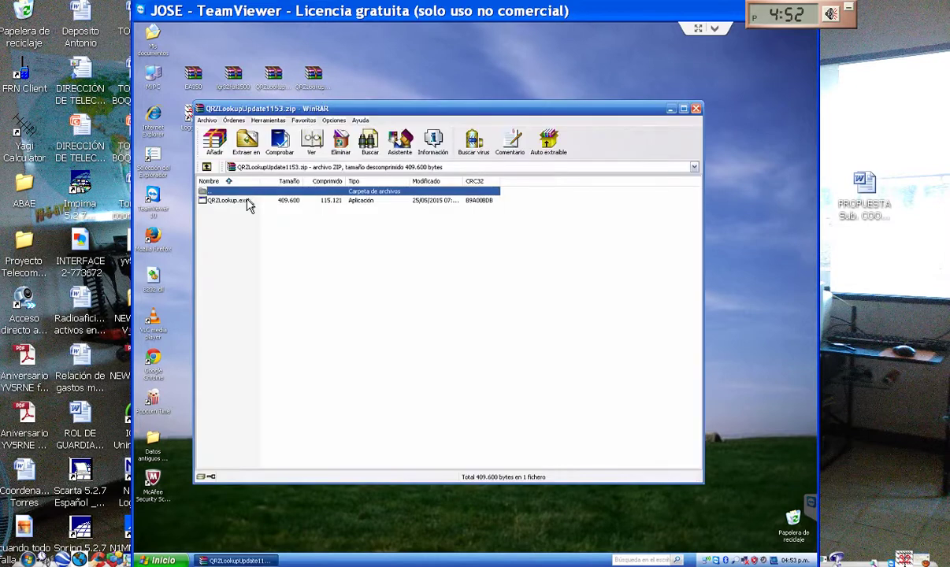
click(241, 202)
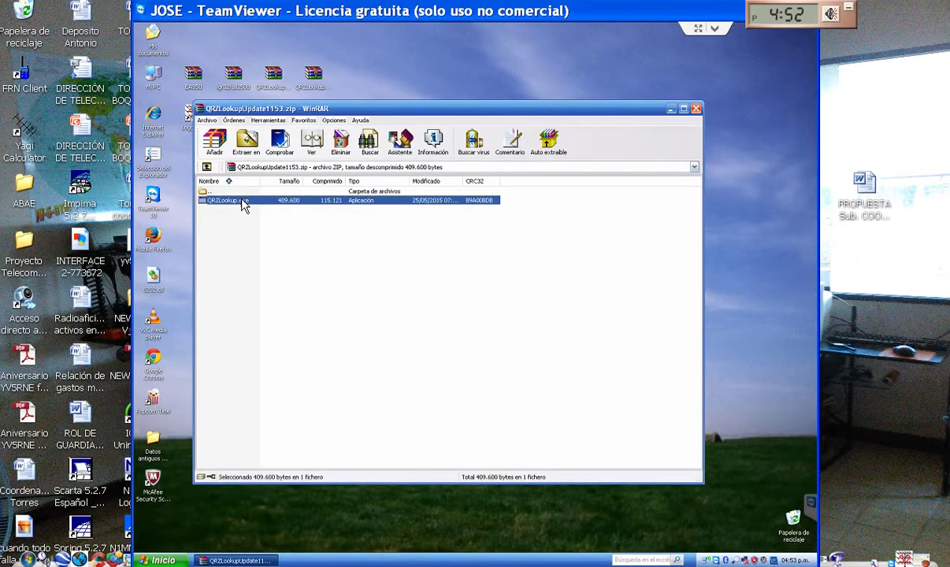
click(376, 76)
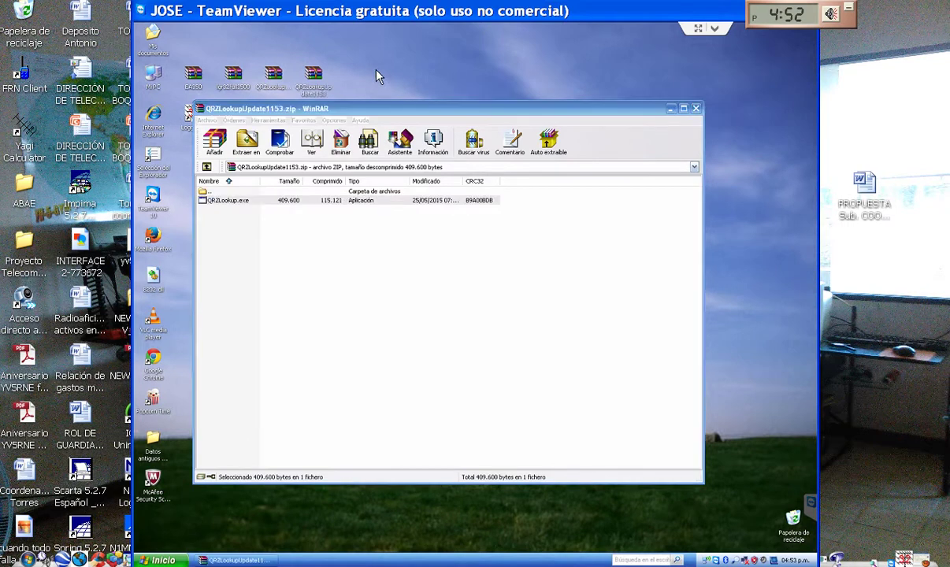
click(293, 282)
click(240, 203)
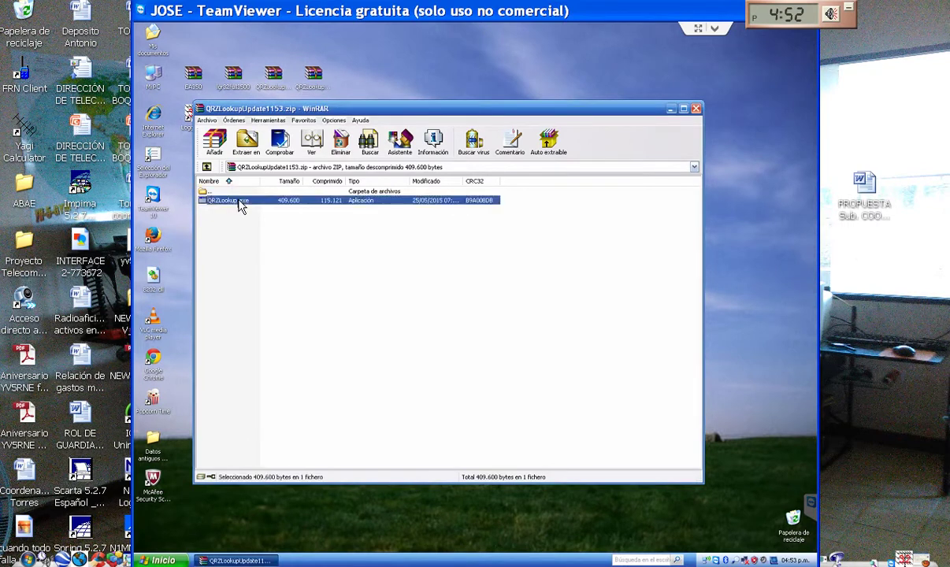
- Extract QRZLookup.exe into C:\QRZLookup, replacing the older copy, and close WinRAR
click(249, 147)
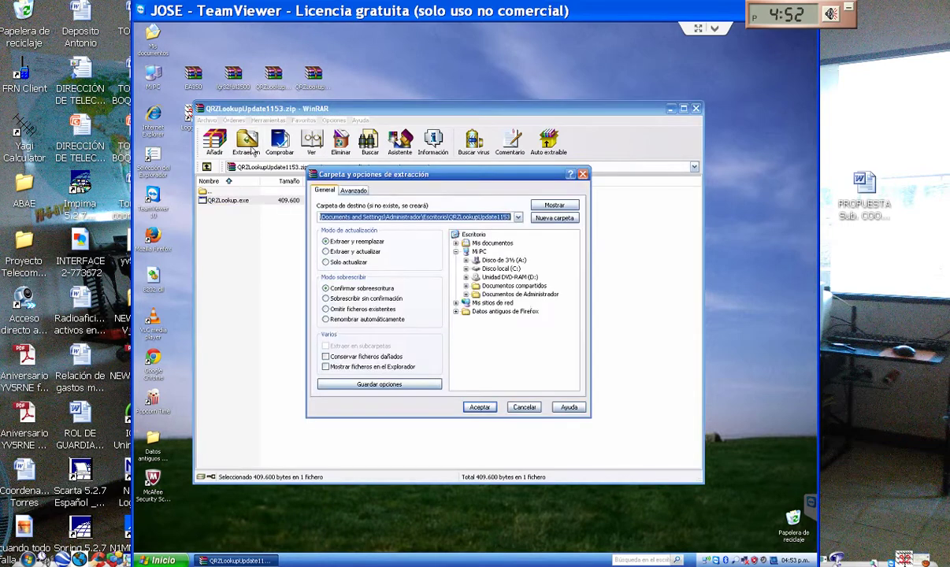
click(499, 270)
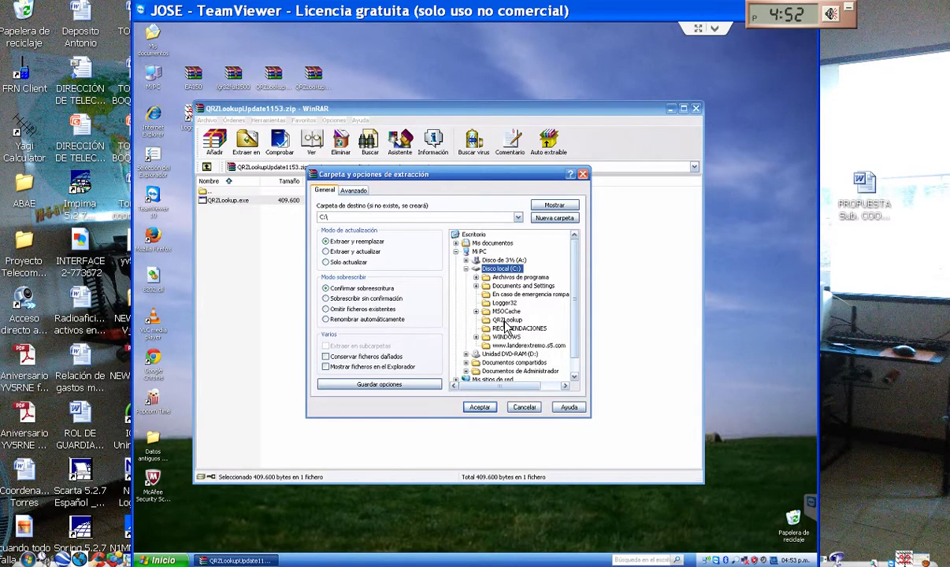
click(506, 320)
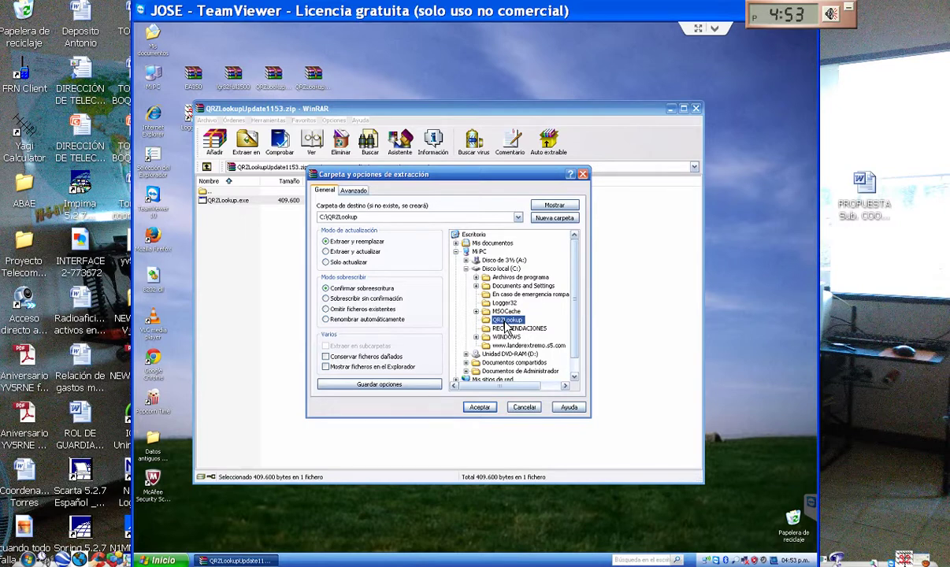
click(480, 408)
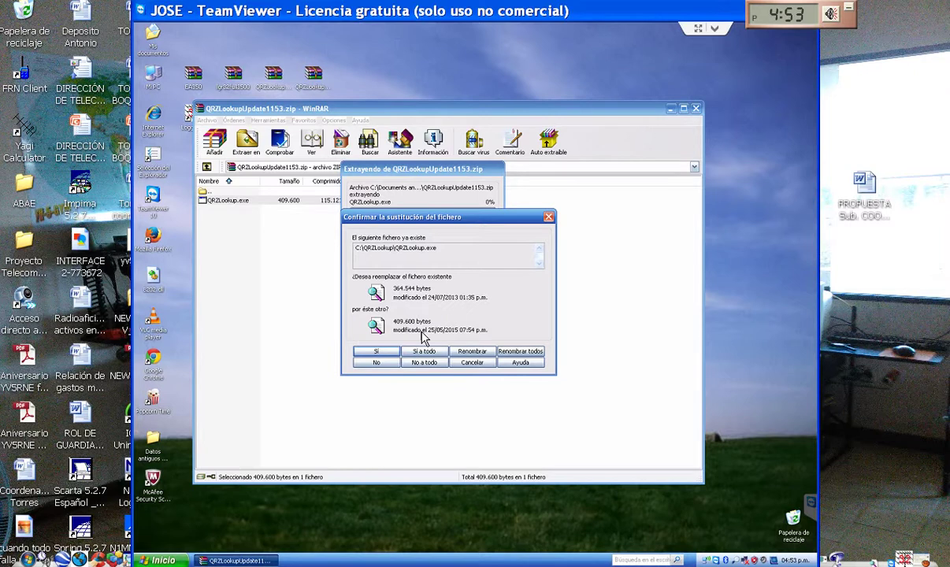
click(377, 352)
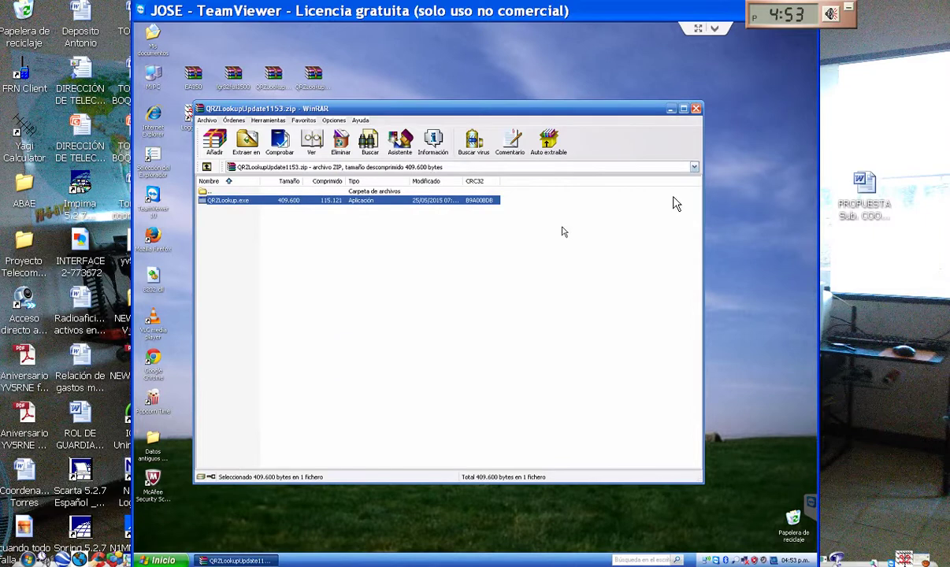
click(696, 110)
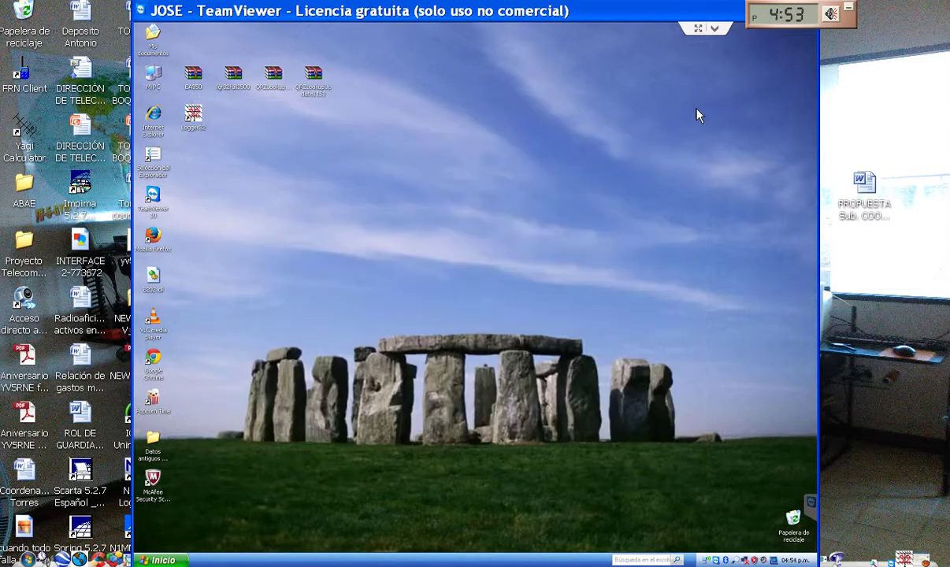
click(160, 560)
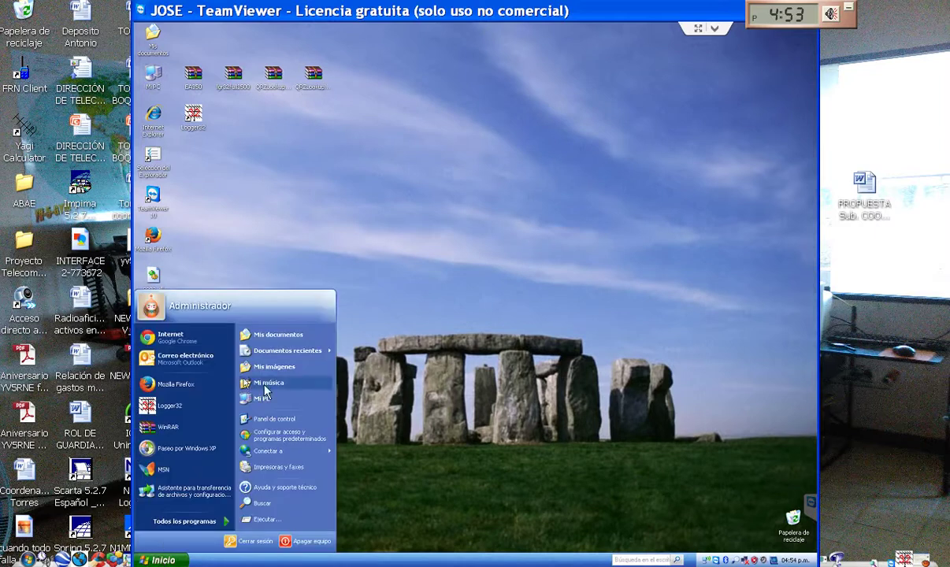
- Dismiss the Start menu and launch Logger32 from its desktop icon
click(424, 486)
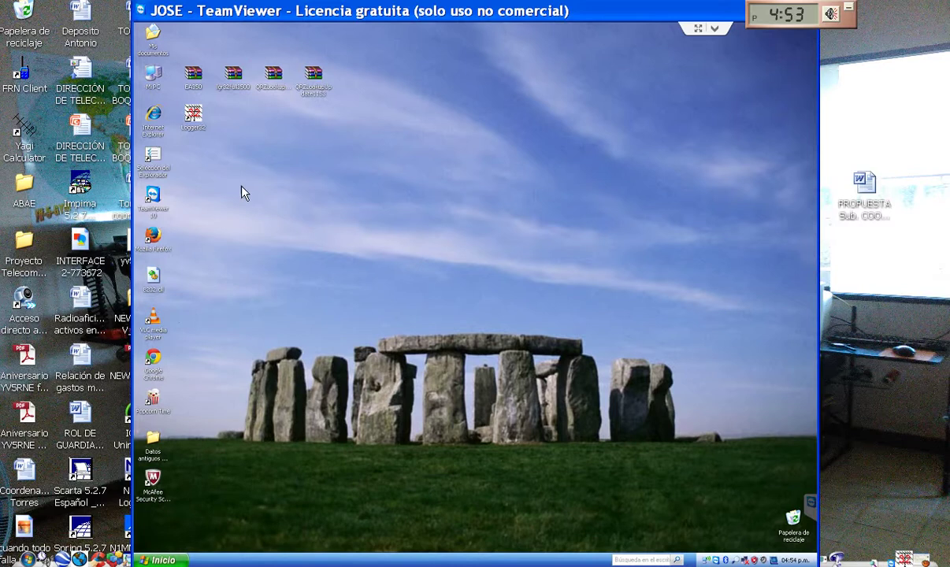
double_click(195, 116)
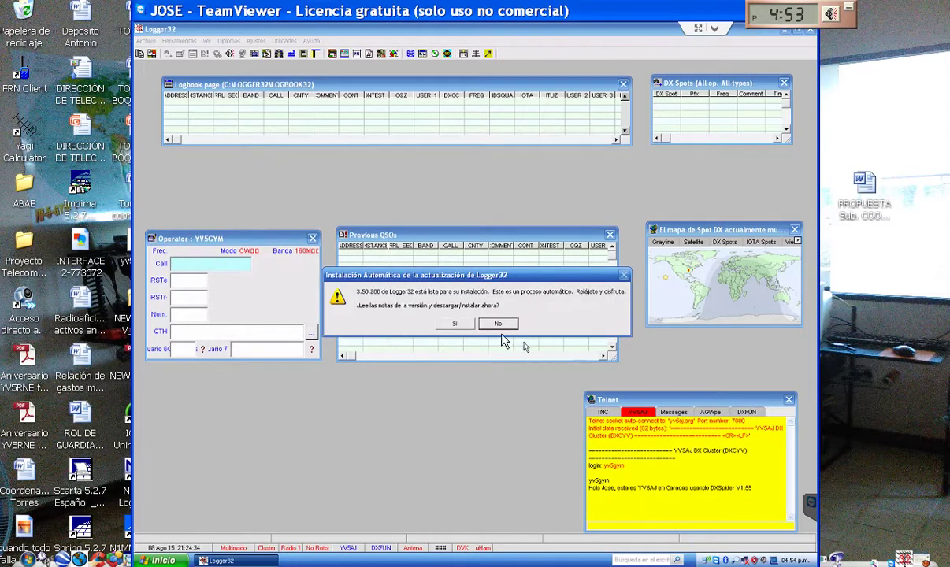
- Decline the Logger32 3.50.200 update
click(504, 323)
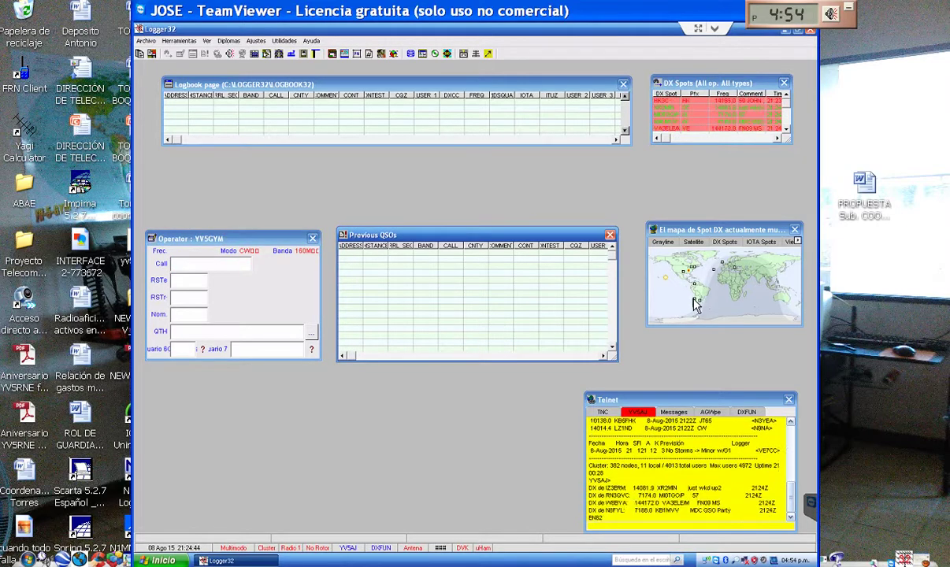
mouse_move(695, 291)
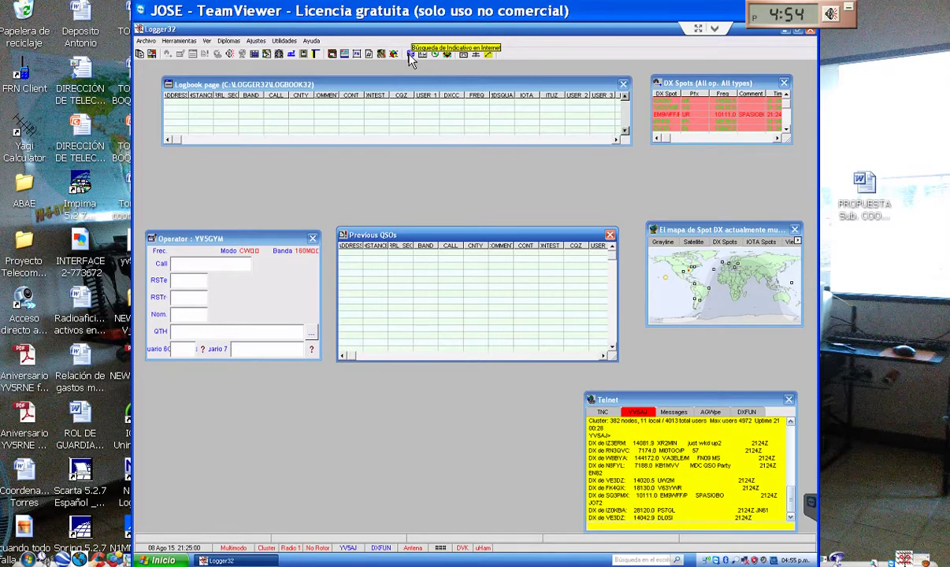
- Open the QRZ Lookup window, move it higher, and set its background to orange
click(409, 54)
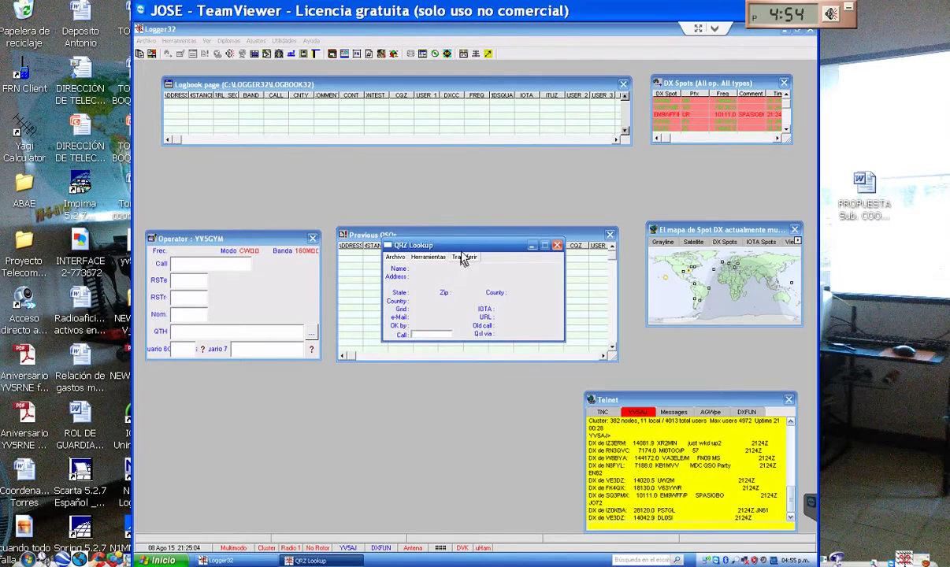
drag(435, 245, 457, 184)
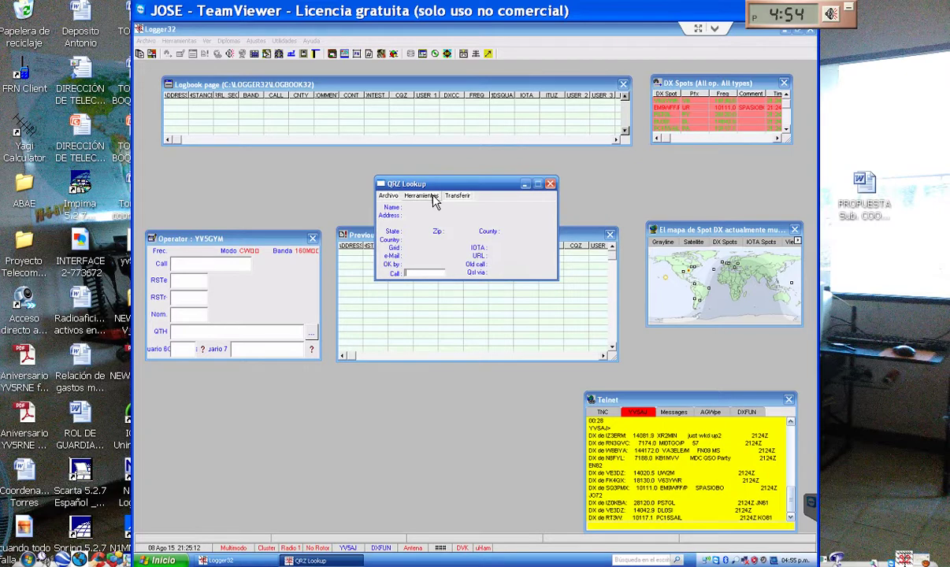
click(421, 195)
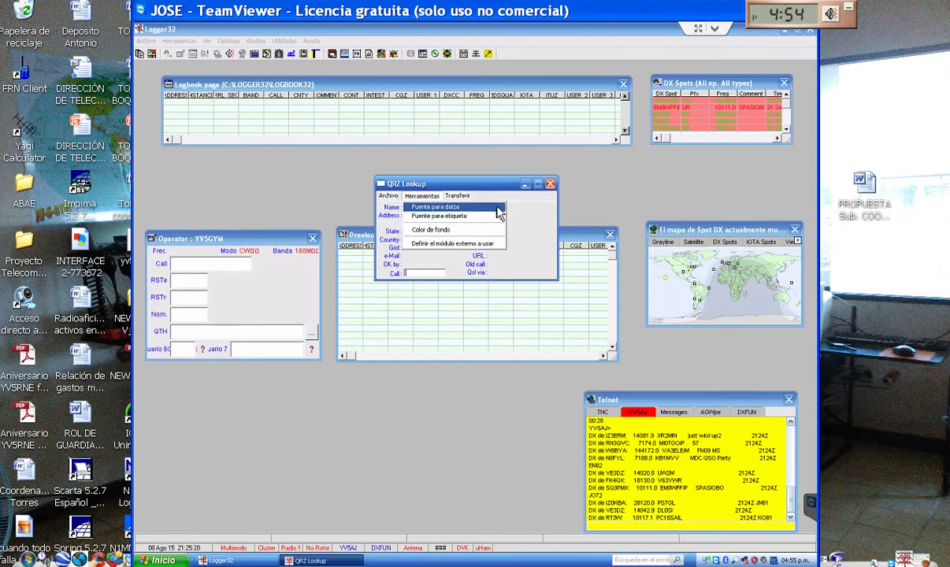
click(455, 230)
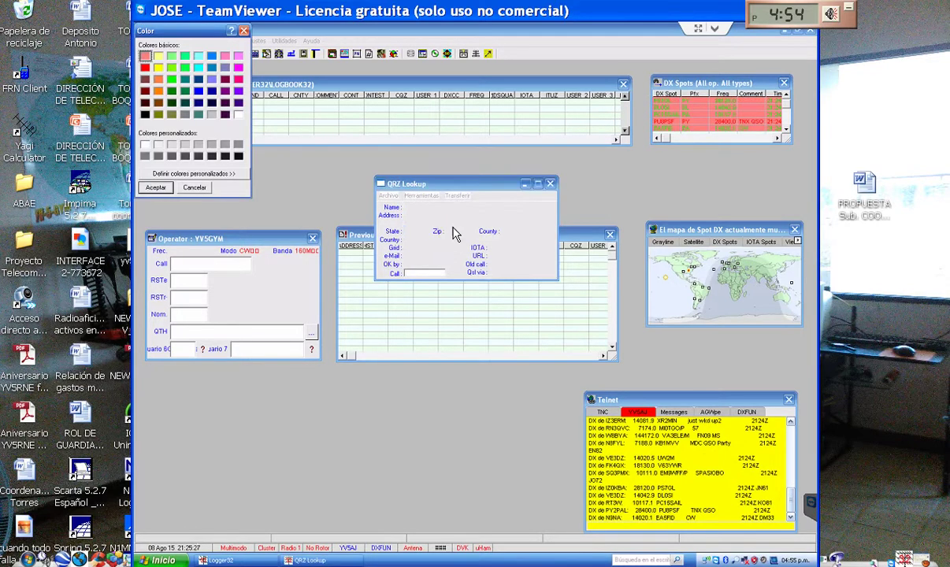
click(158, 91)
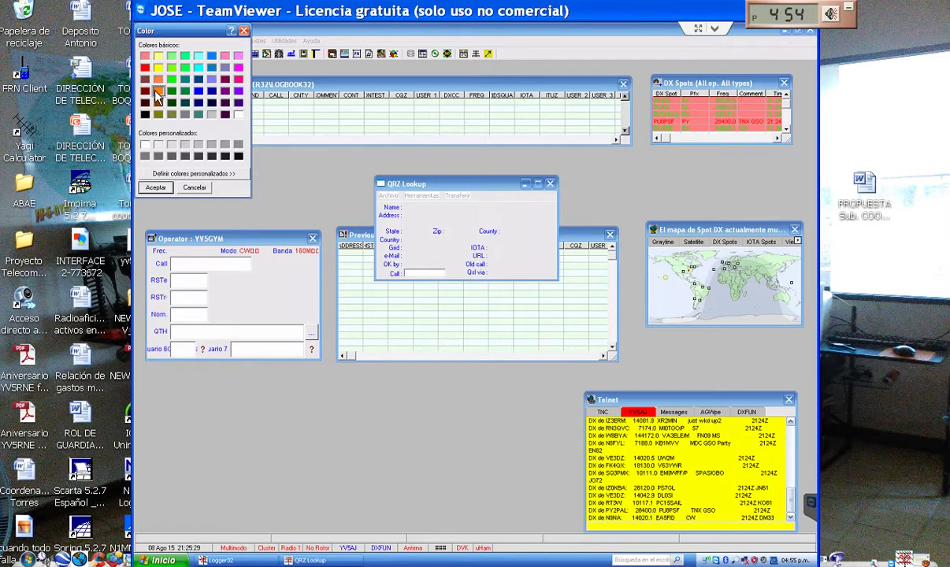
click(157, 191)
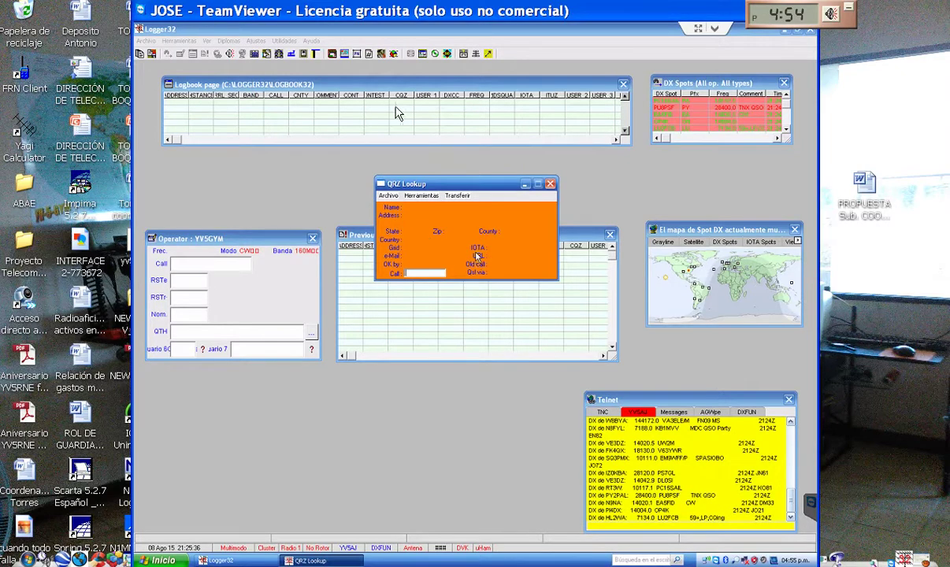
- Close the QRZ Lookup window and enable Ajustes > Búsqueda automática de indicativo en Inet (externa)
click(551, 186)
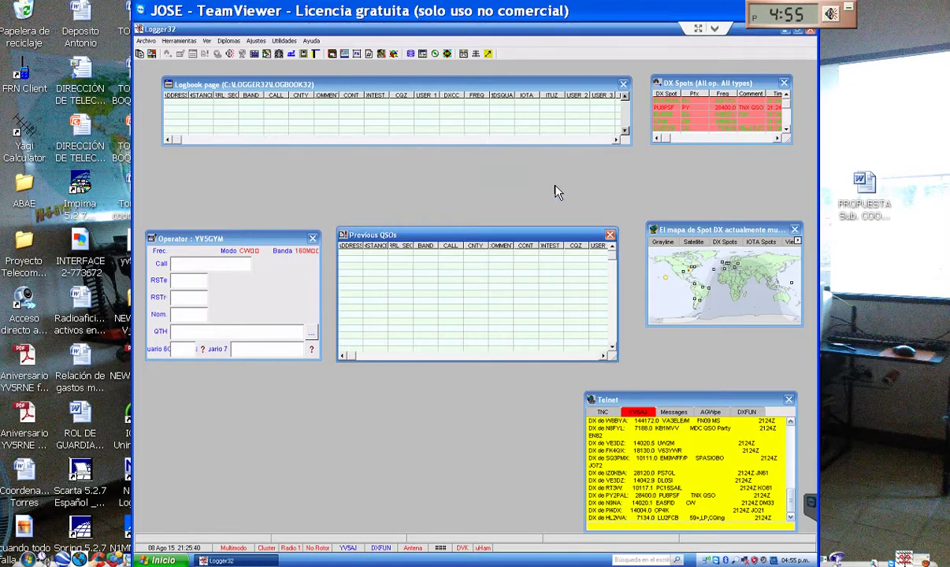
click(255, 42)
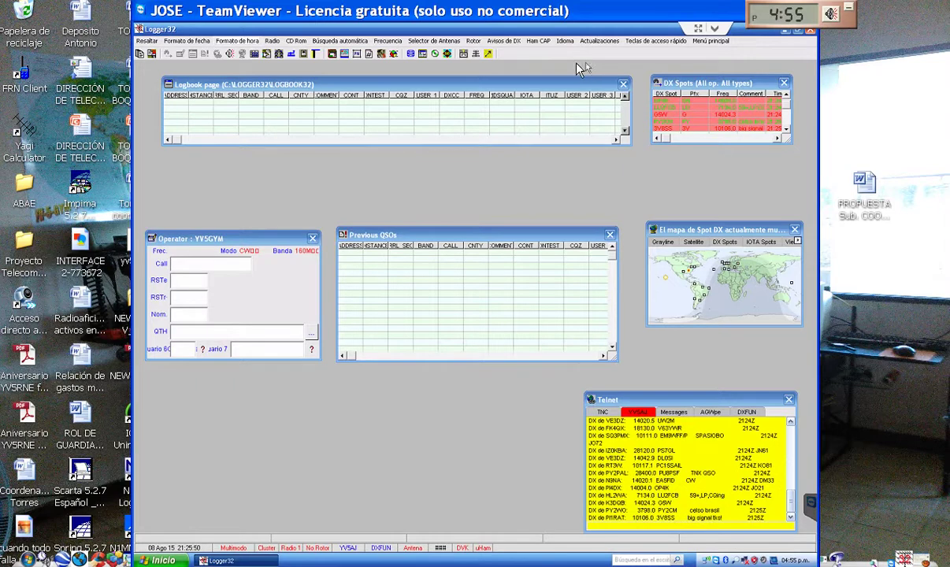
click(338, 40)
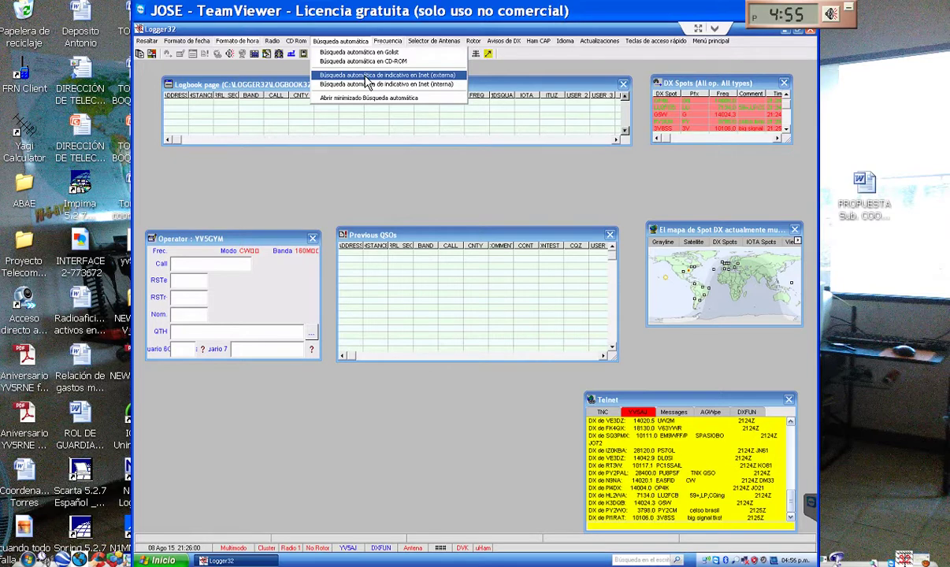
click(366, 76)
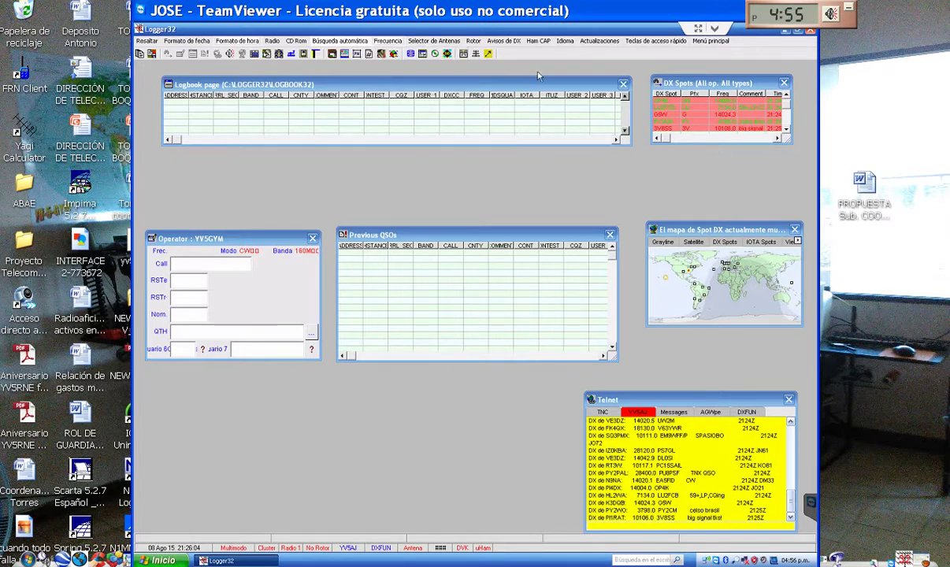
click(713, 41)
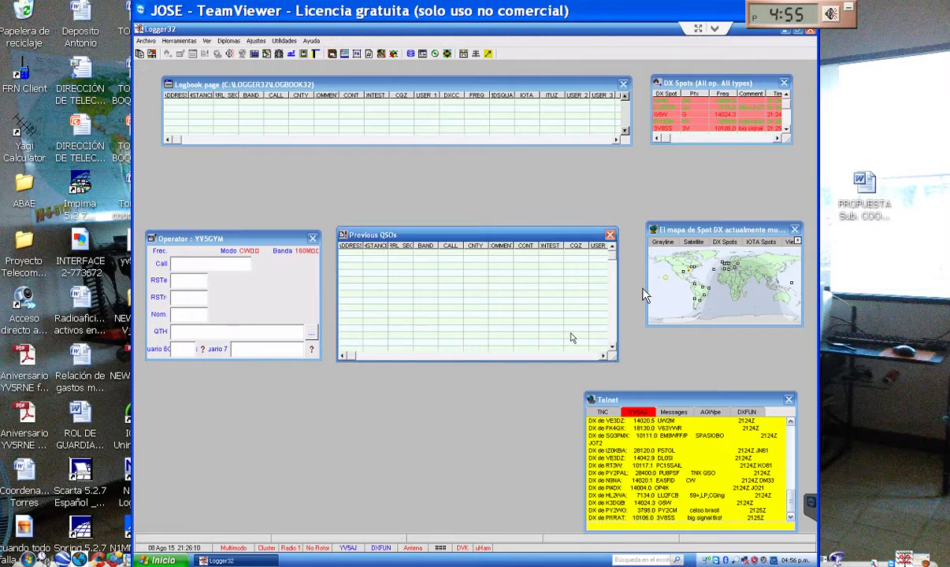
mouse_move(696, 289)
drag(644, 222, 463, 149)
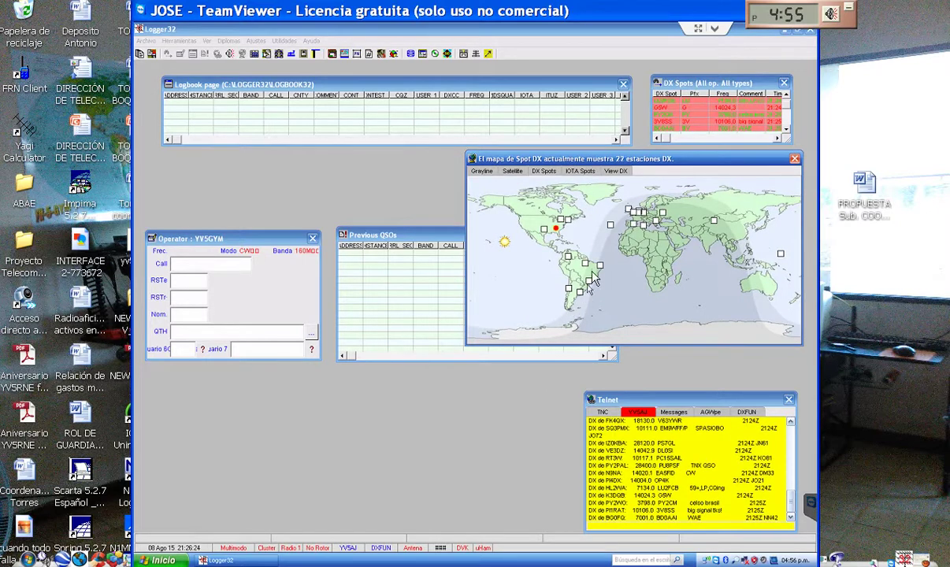
mouse_move(602, 270)
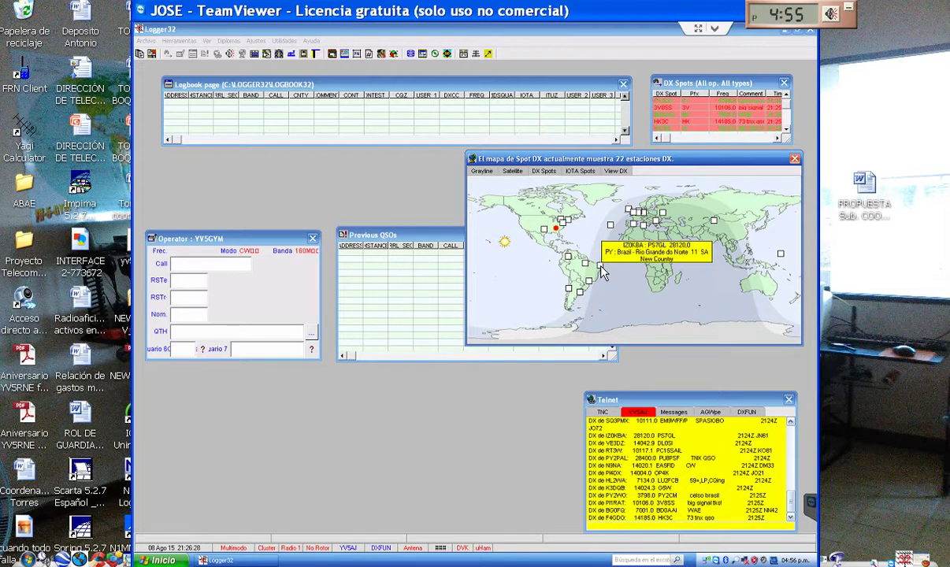
click(602, 271)
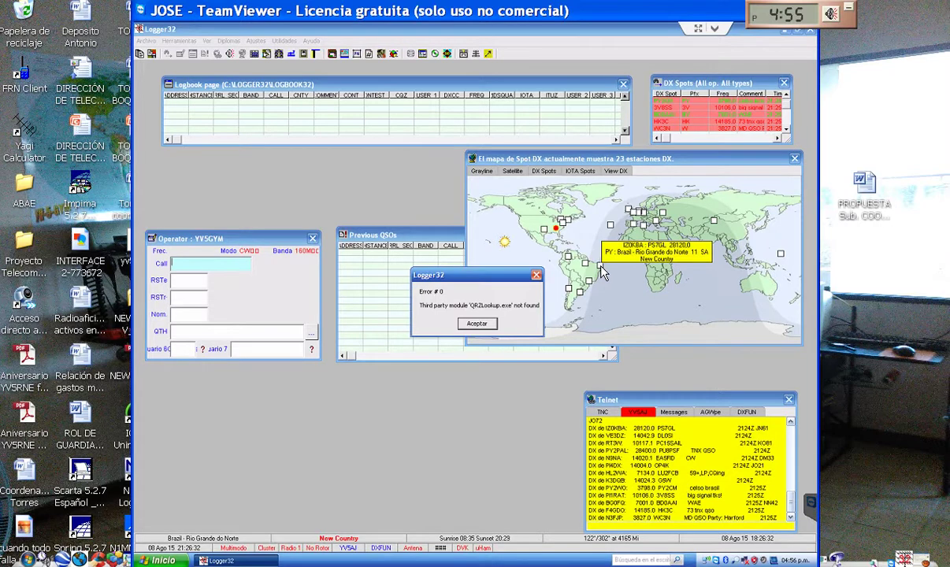
click(476, 324)
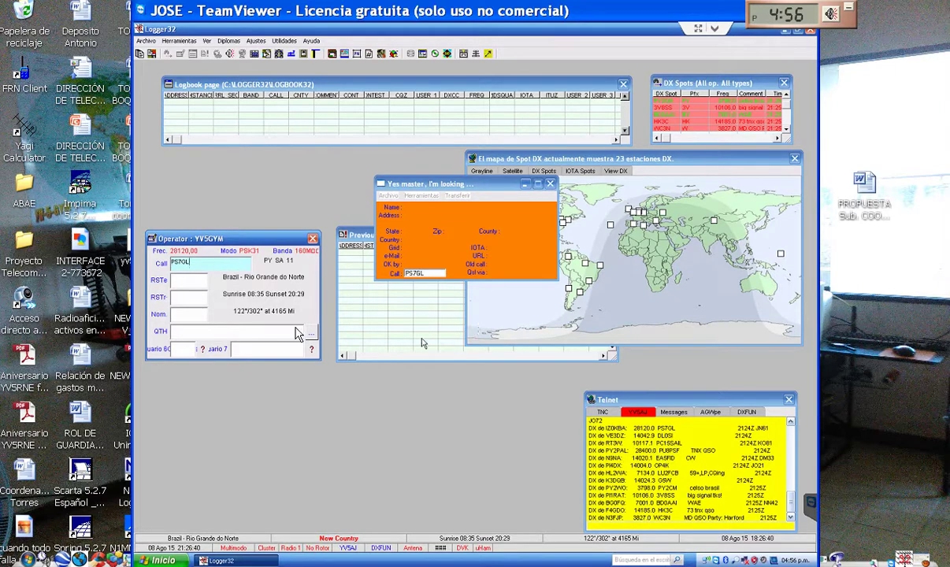
click(549, 185)
click(549, 185)
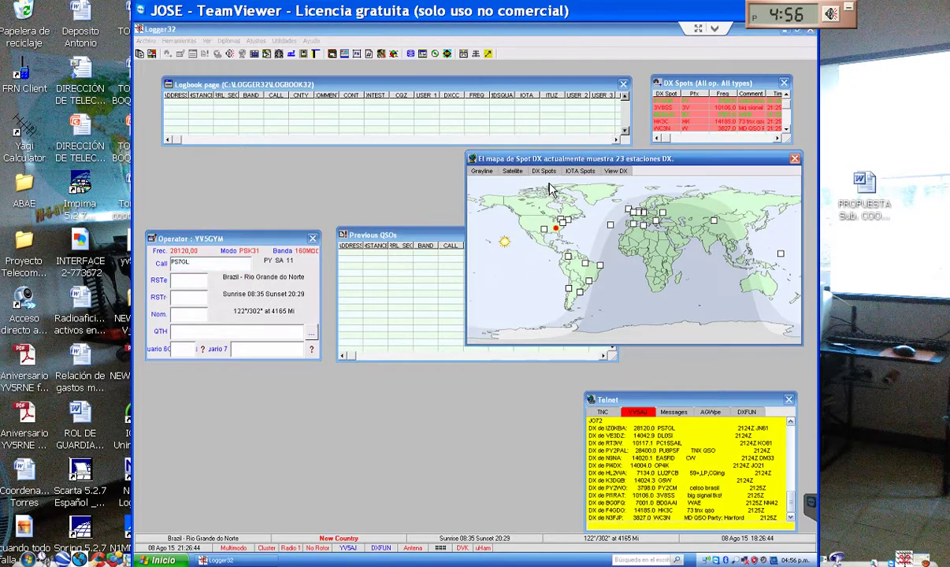
click(157, 284)
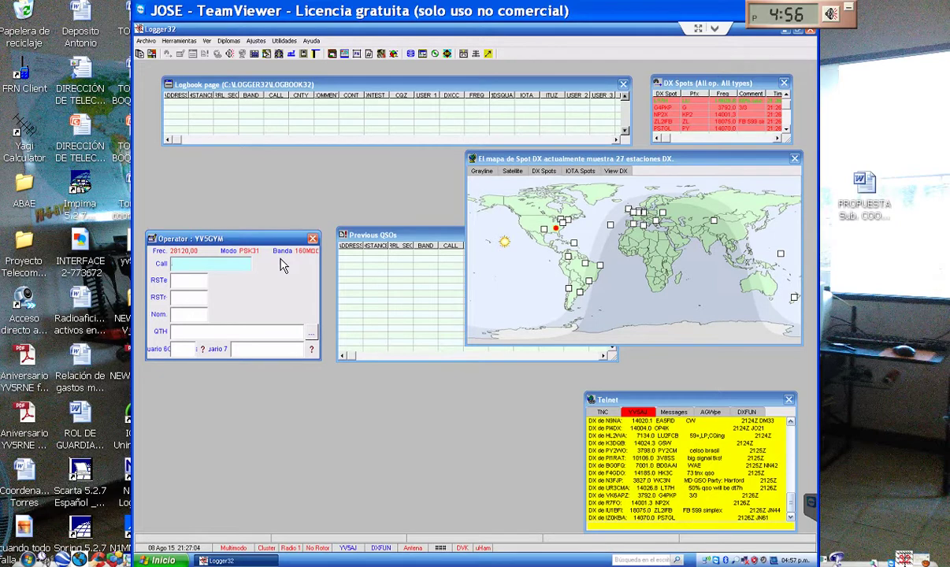
- In Definir programas de utilidades, tick row 2 to autostart and name it QR.com
click(190, 43)
mouse_move(204, 96)
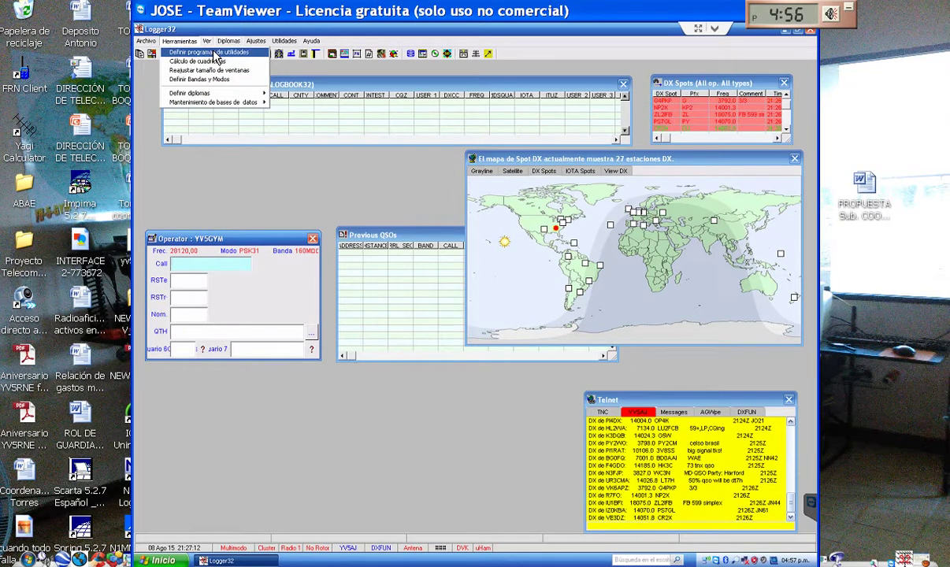
click(215, 57)
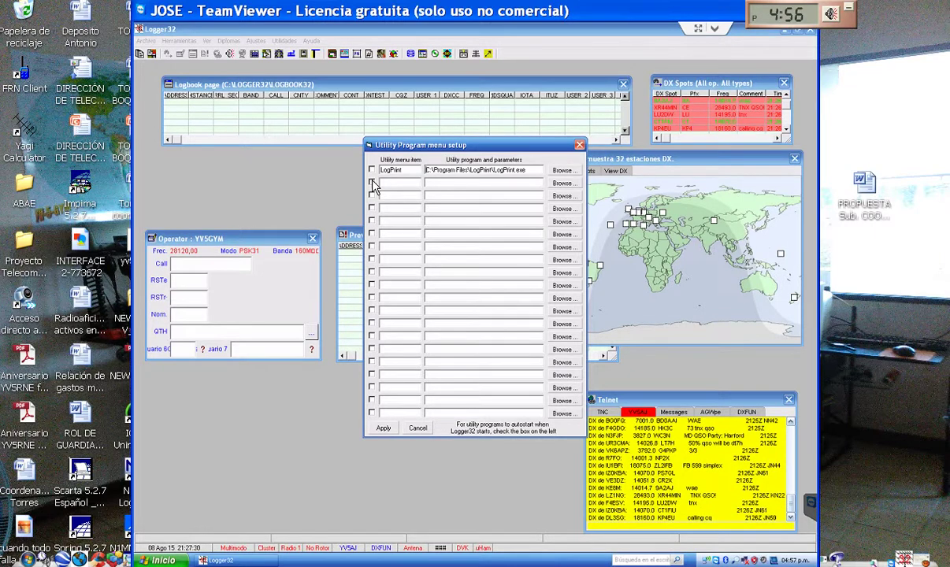
click(371, 183)
click(384, 183)
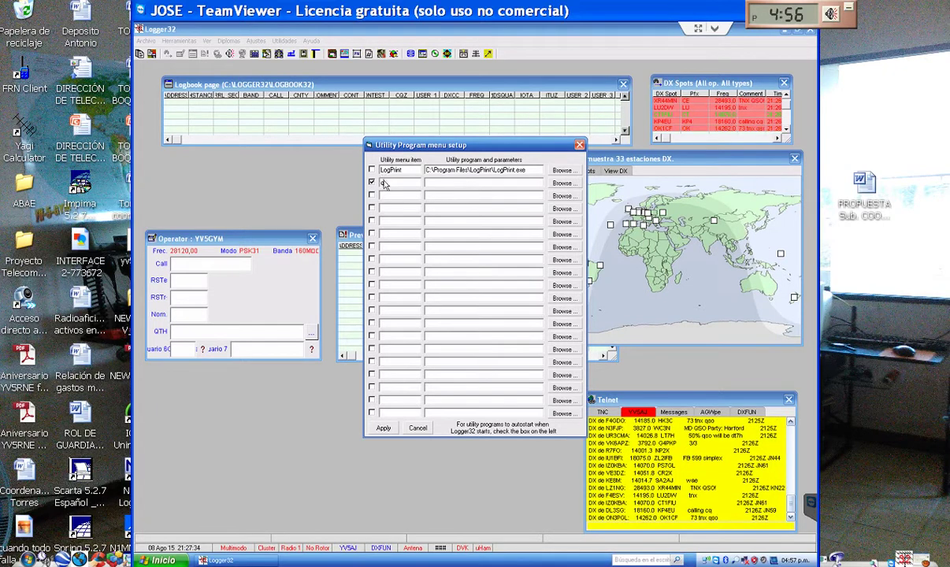
text(sr)
key(BackSpace)
key(BackSpace)
text(QR)
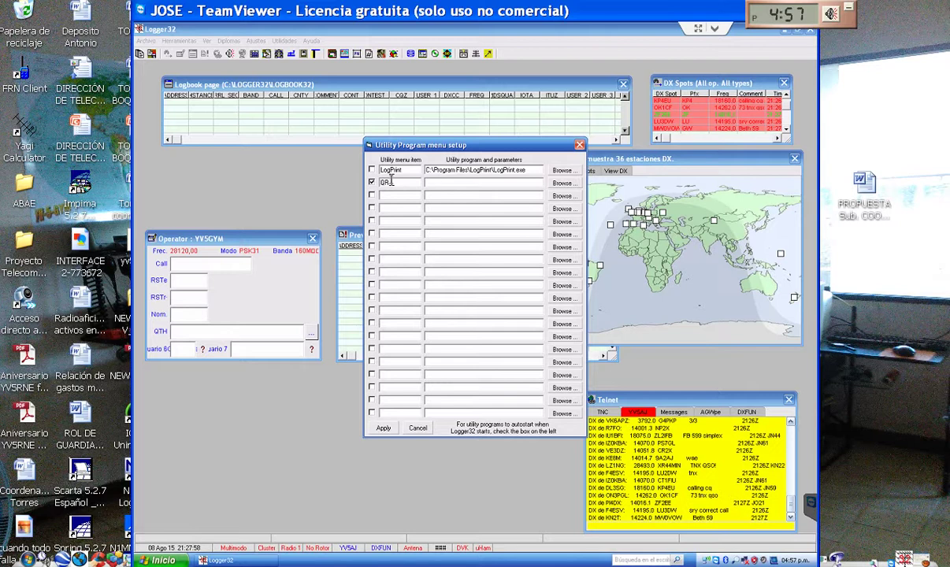
text(.com)
- Set the QR.com entry's program to C:\QRZLookup\QRZLookup.exe
click(562, 183)
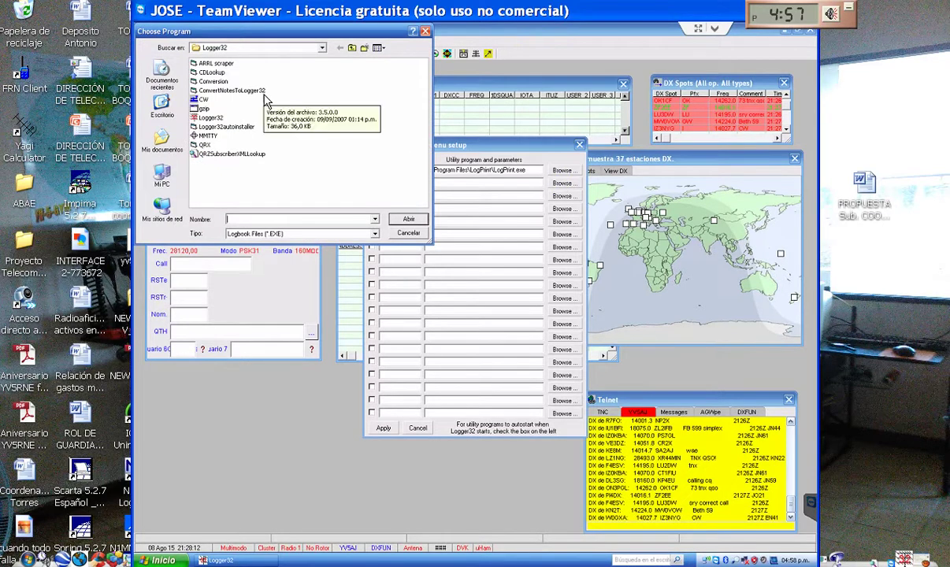
click(352, 49)
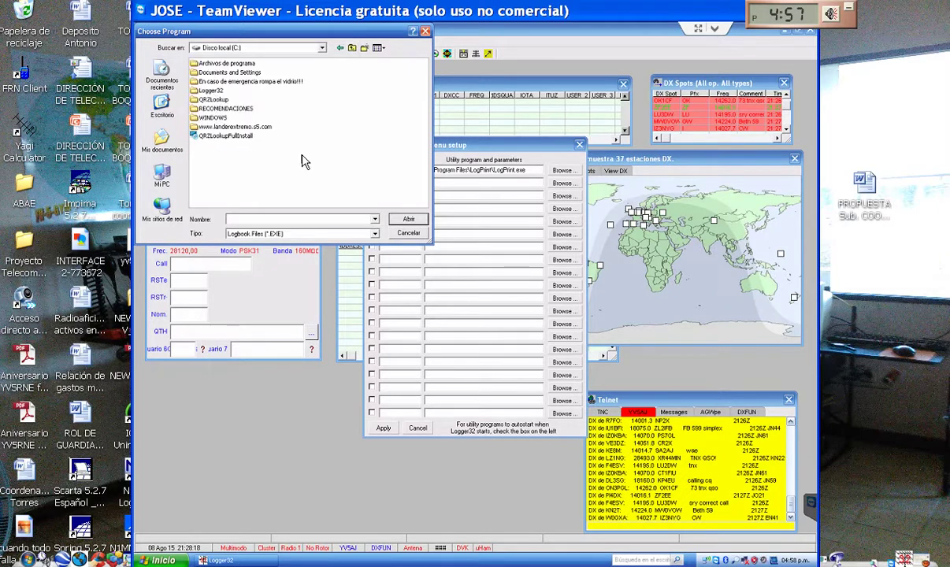
double_click(222, 101)
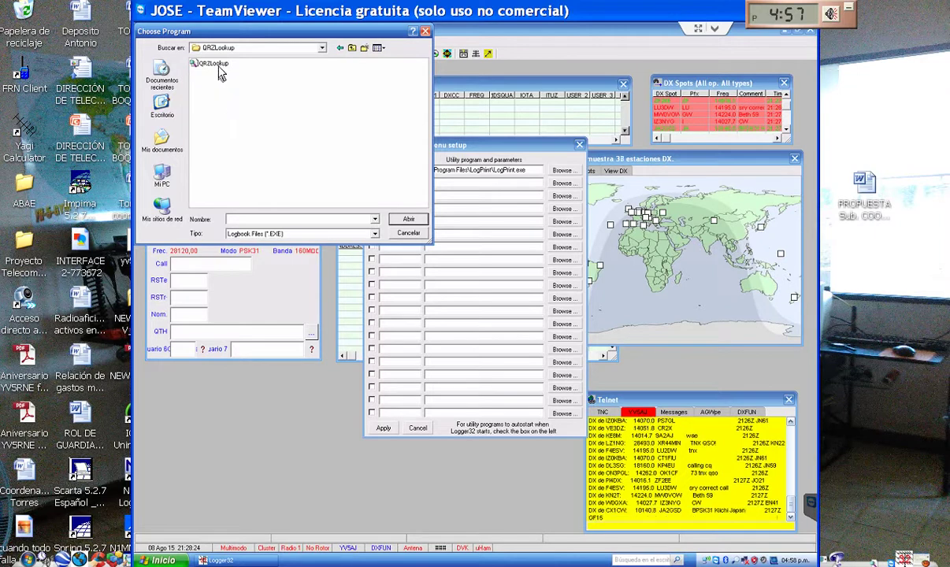
click(213, 64)
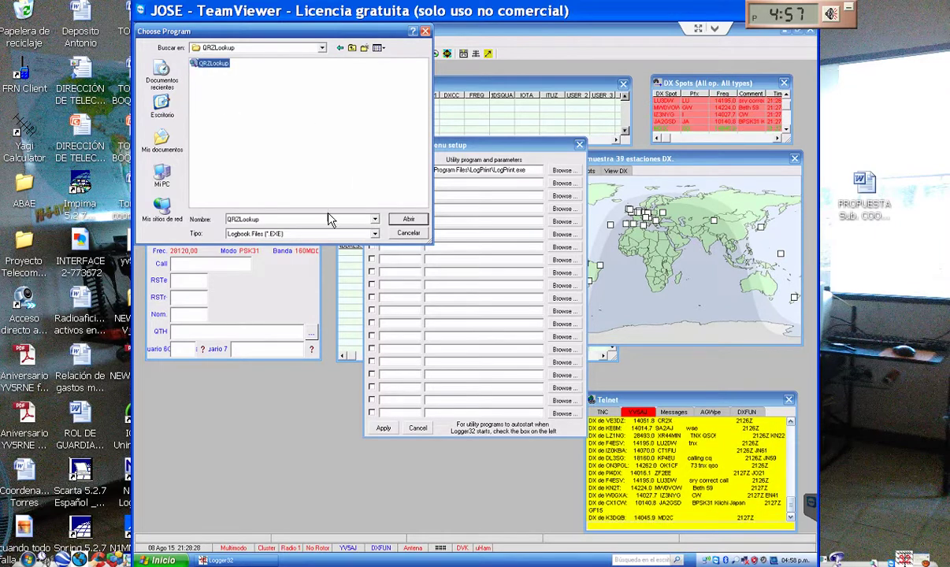
click(408, 222)
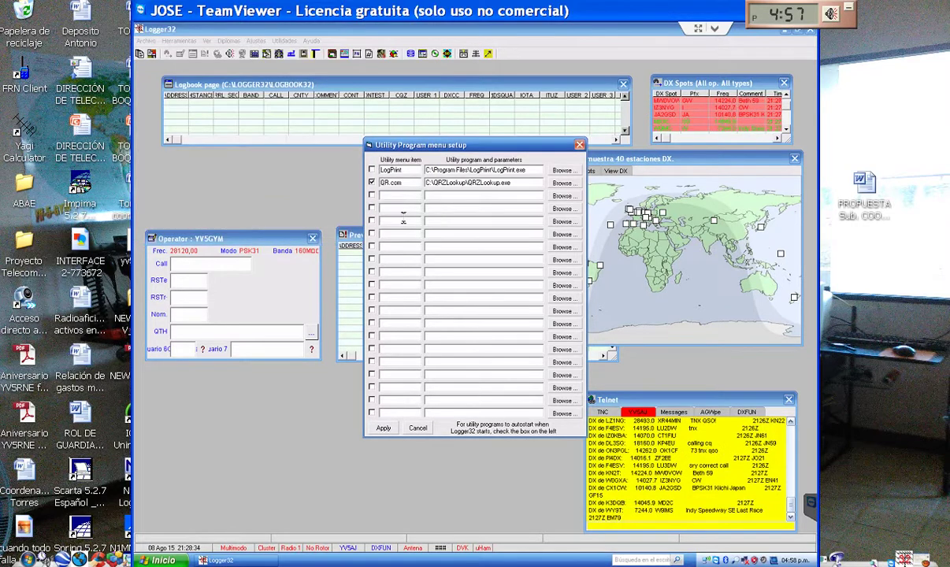
- Apply the utility settings, then select external lookup module row 2 and caption it QR.com
click(384, 430)
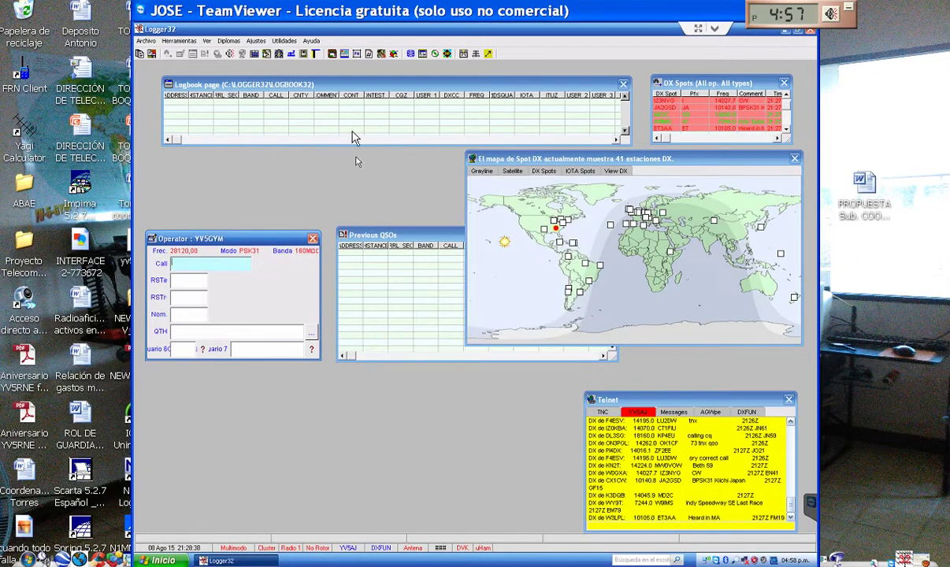
click(408, 57)
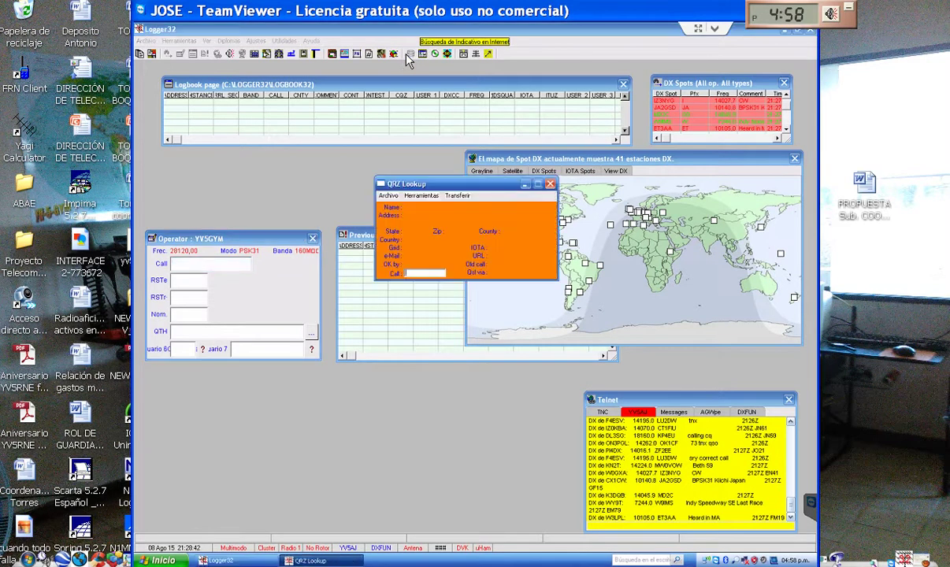
click(419, 195)
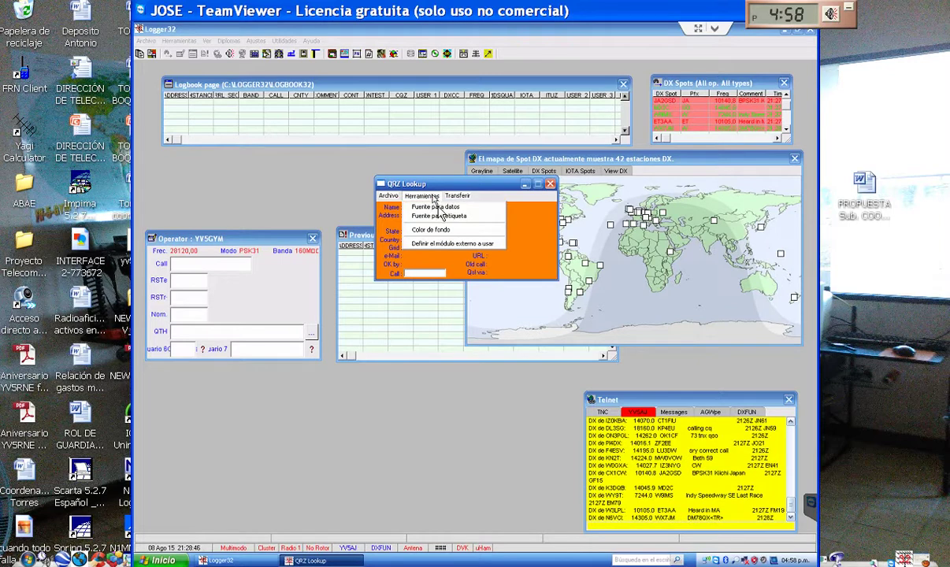
click(441, 243)
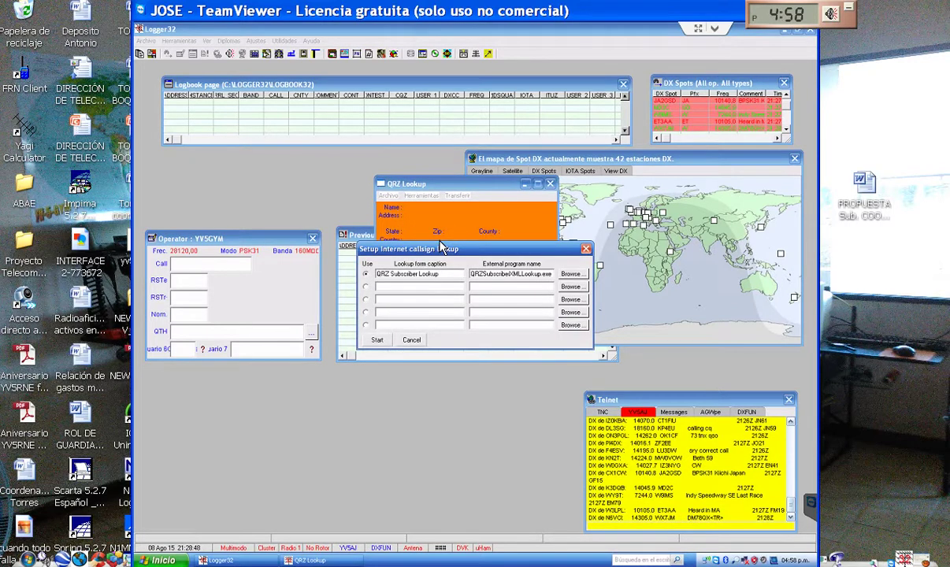
click(366, 287)
text(qr)
key(BackSpace)
key(BackSpace)
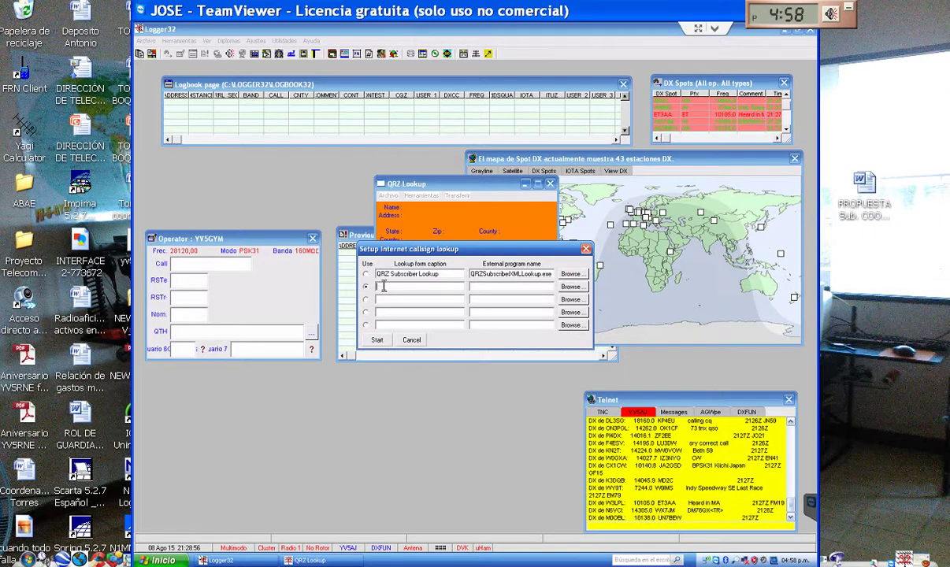
text(QR)
text(.com)
- Point the QR.com lookup module to C:\QRZLookup\QRZLookup.exe
click(571, 288)
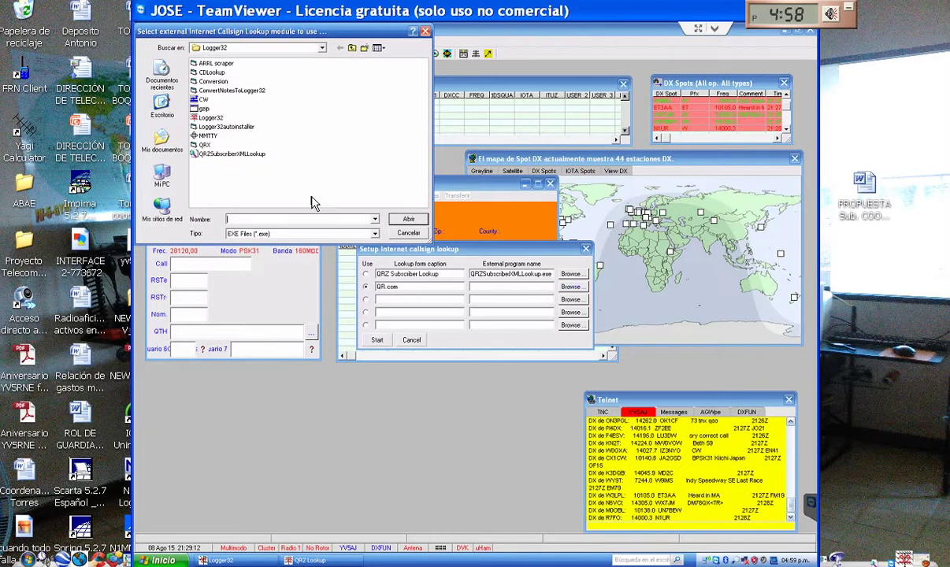
click(352, 49)
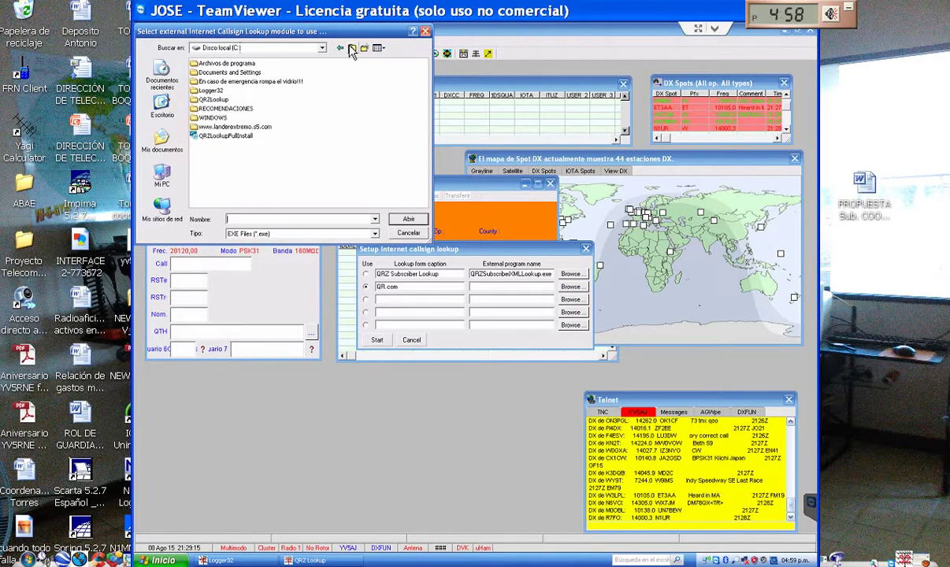
double_click(214, 105)
click(208, 63)
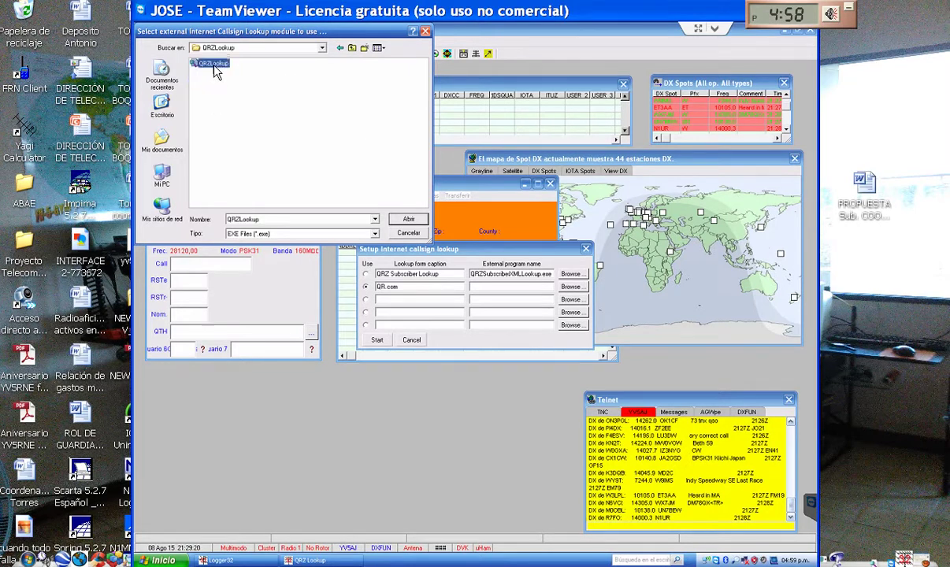
click(404, 221)
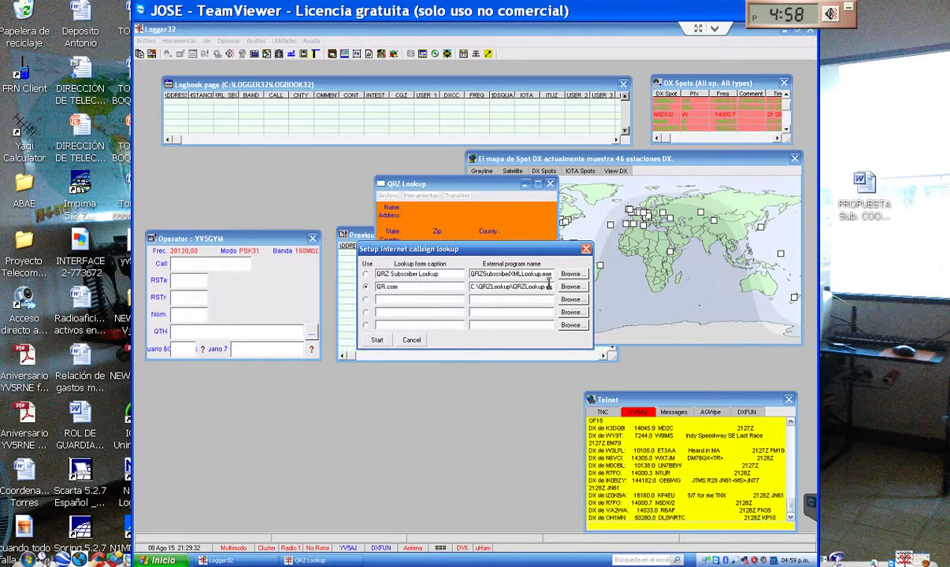
- Start the QR.com lookup, close its window, and load the CR2X Azores spot from the DX map
click(377, 340)
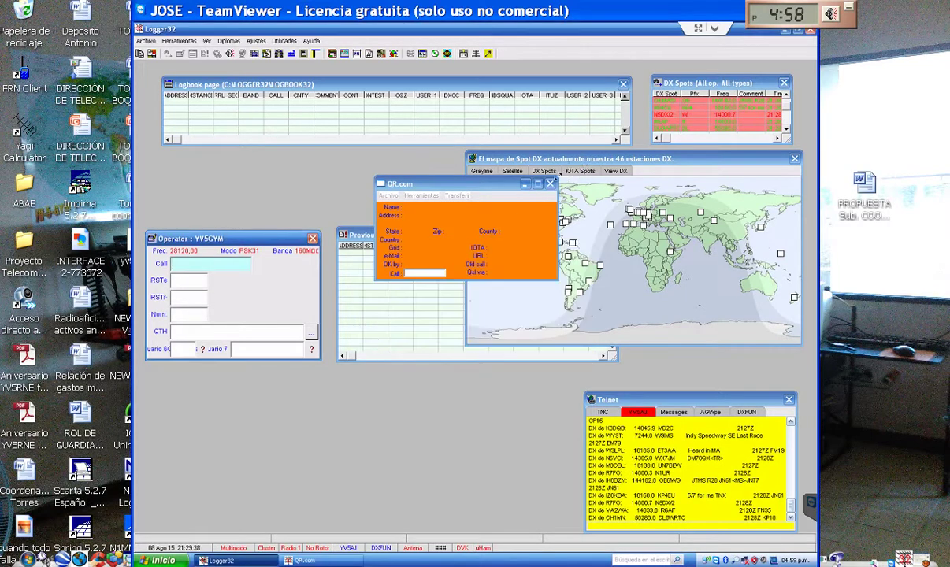
click(549, 186)
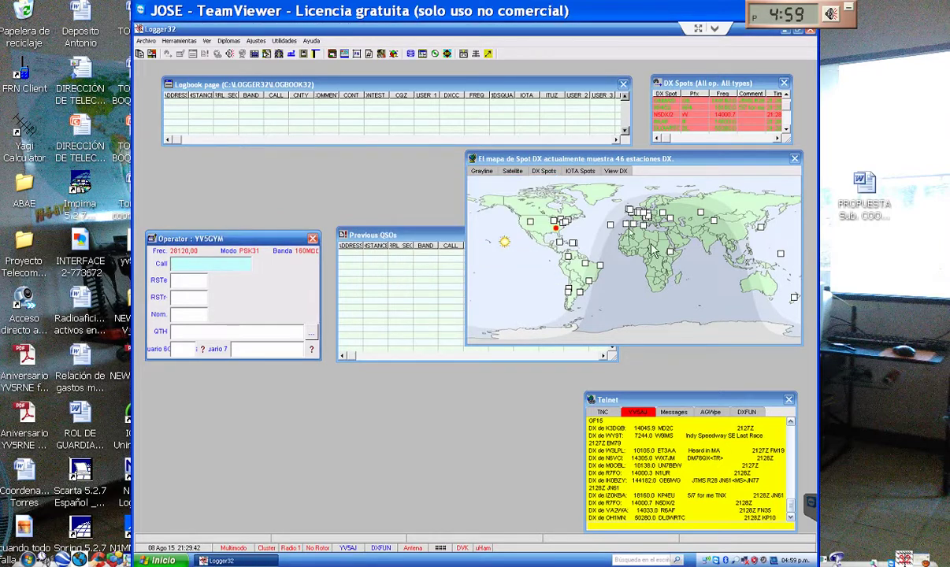
mouse_move(783, 257)
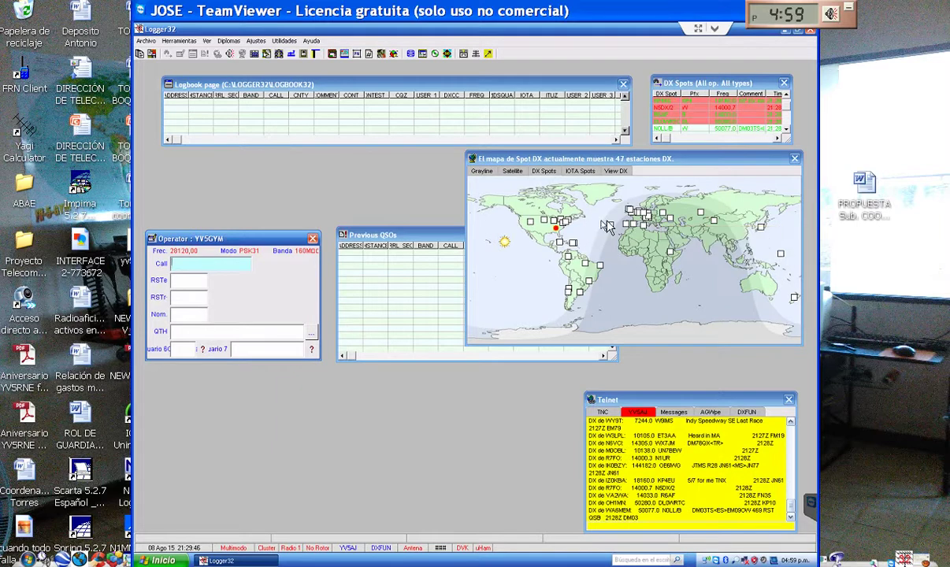
mouse_move(612, 228)
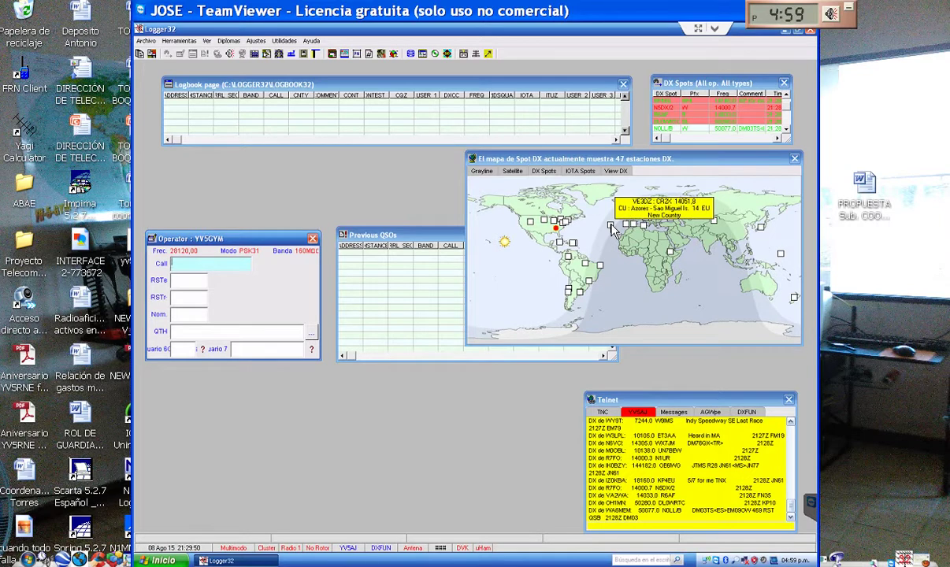
click(611, 228)
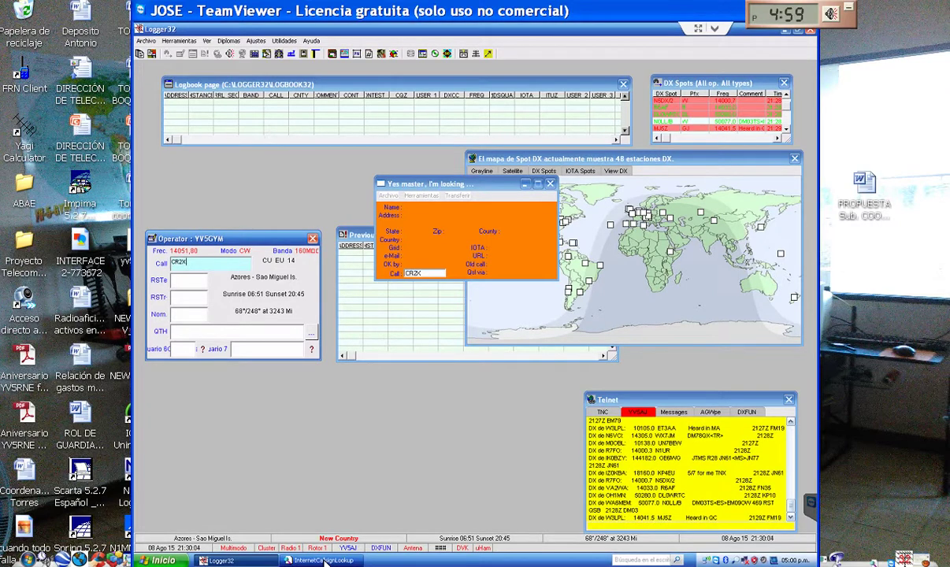
- Raise InternetCallsignLookup from the taskbar, enlarge it by its corner, and open its Setup menu
click(325, 561)
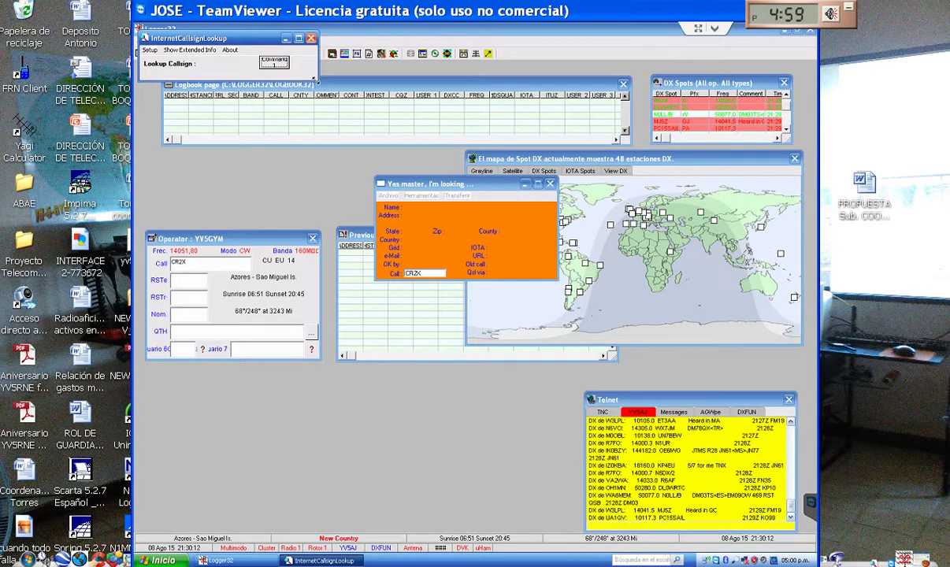
drag(315, 81, 352, 255)
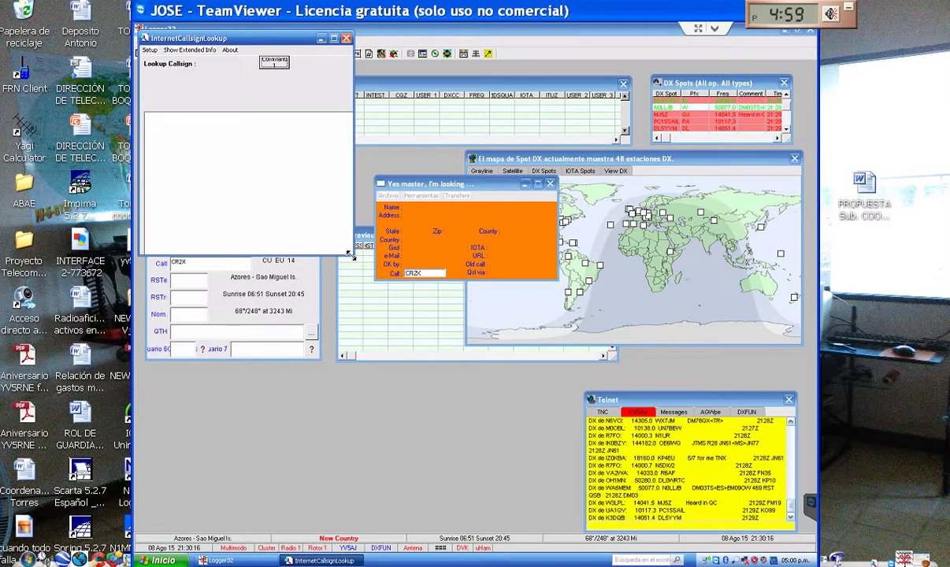
click(150, 50)
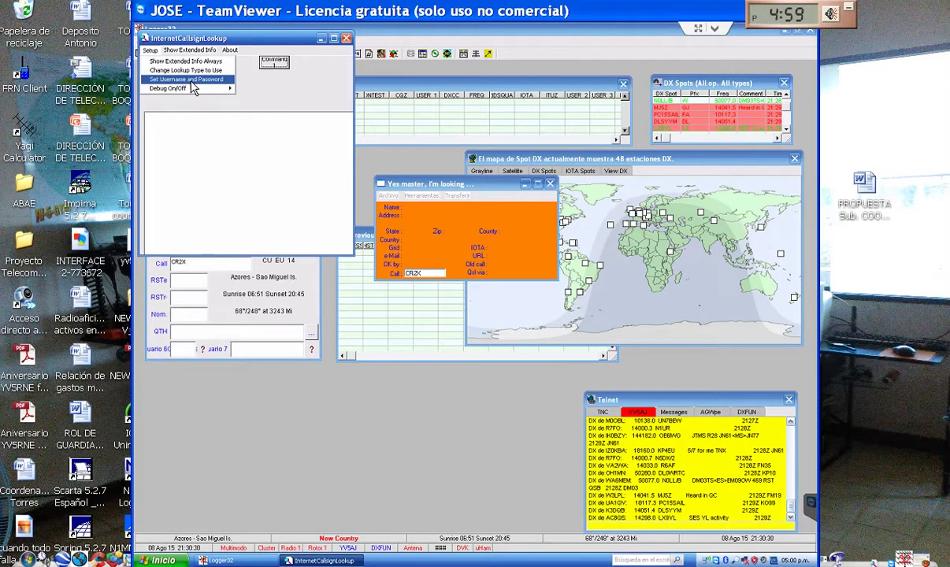
- Enter the QRZ.com account username under Set Username and Password, clear the password, and restore aTube Catcher
click(189, 79)
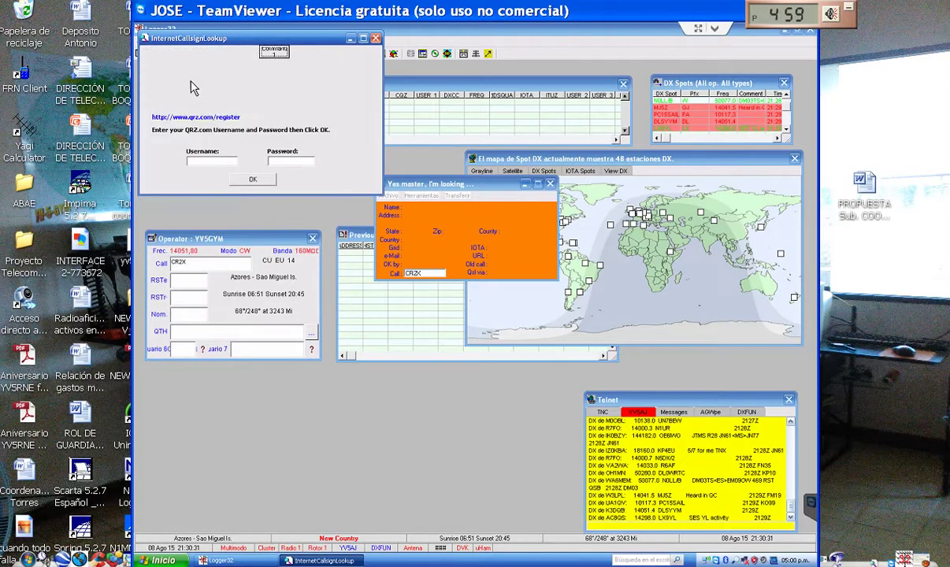
click(191, 160)
text(yv5gym)
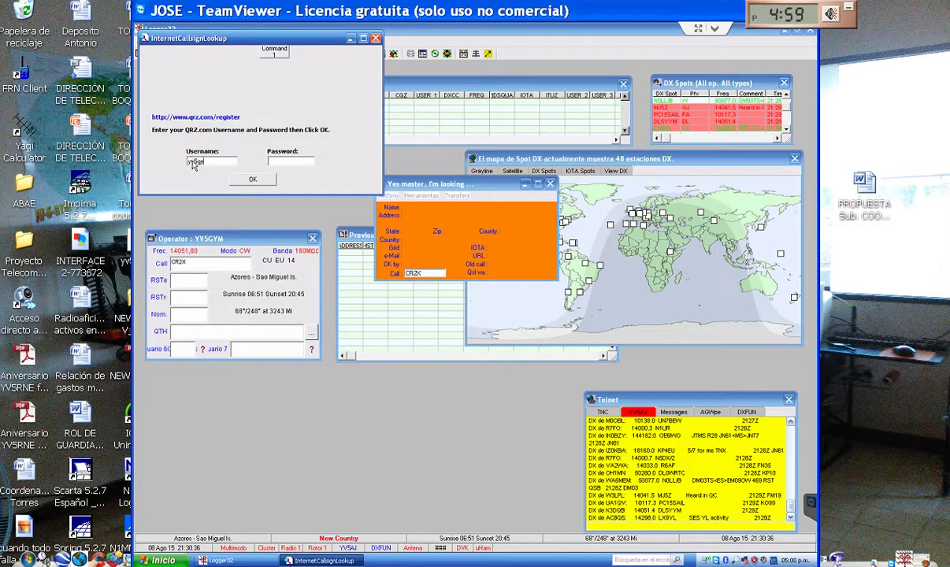
click(274, 161)
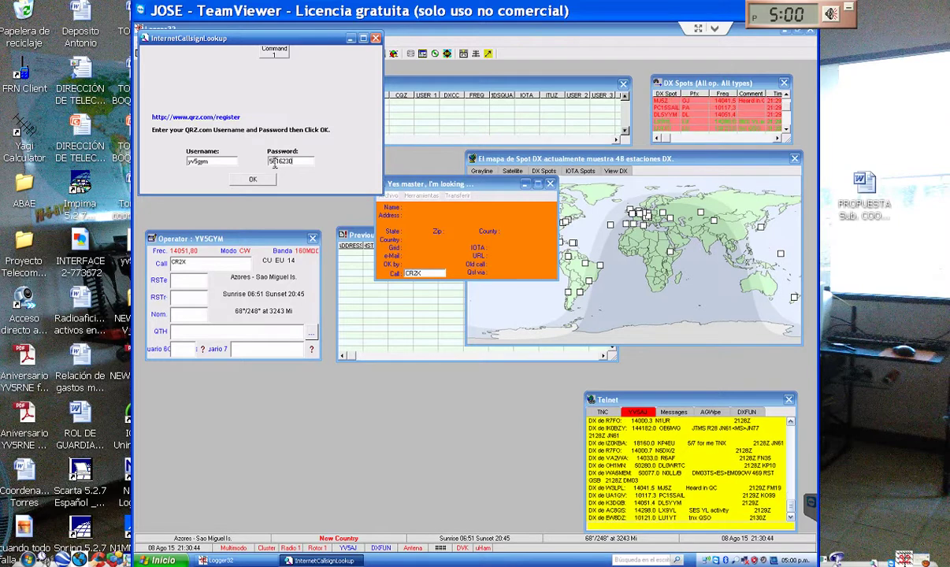
double_click(904, 559)
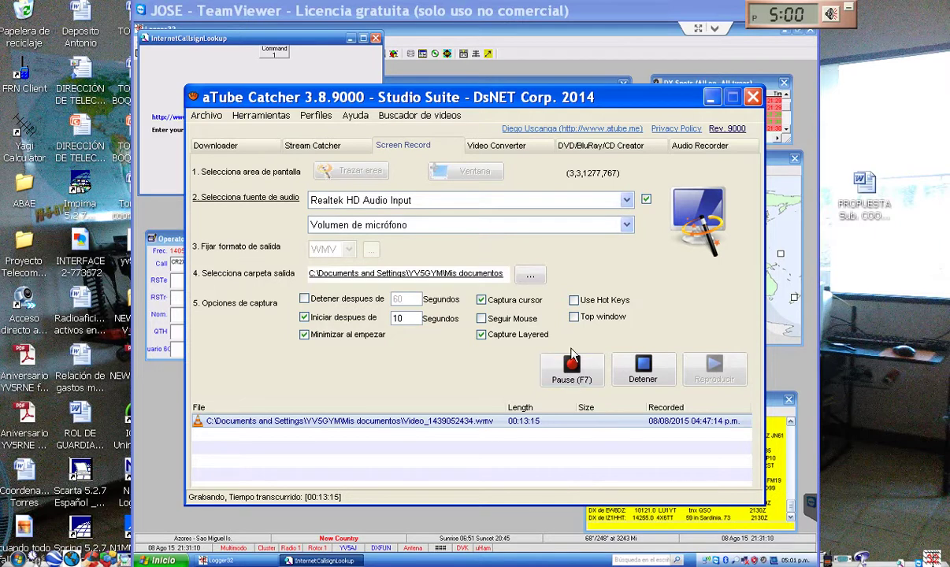
click(710, 100)
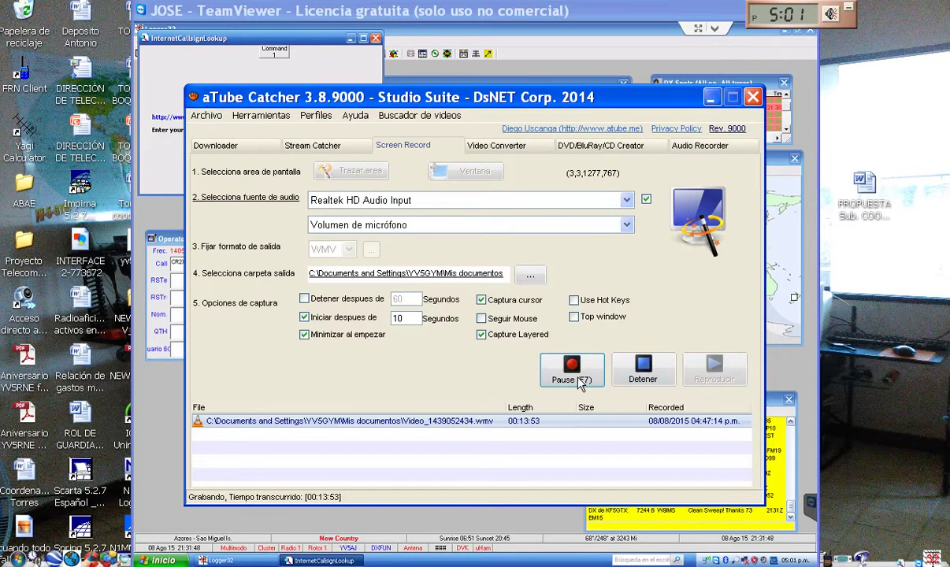
click(580, 381)
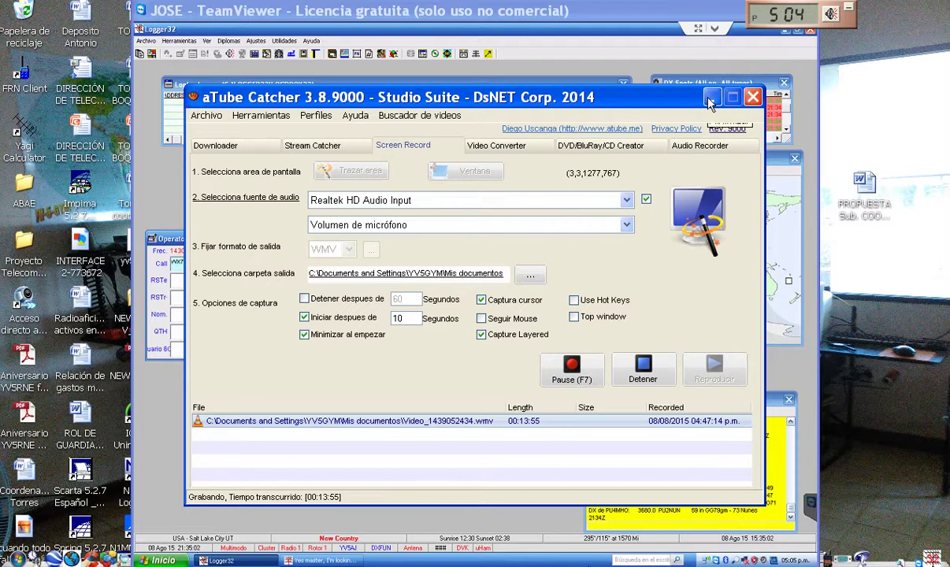
click(710, 97)
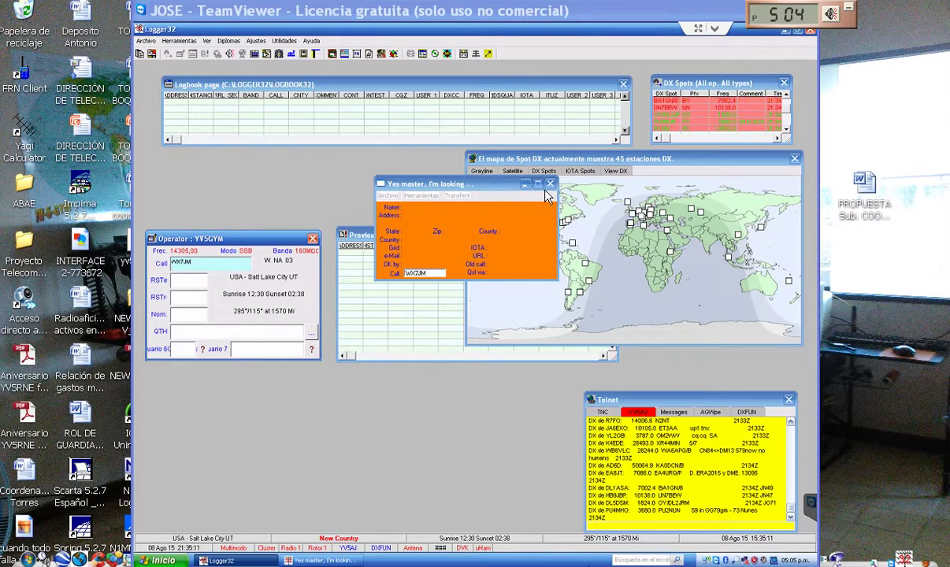
click(295, 559)
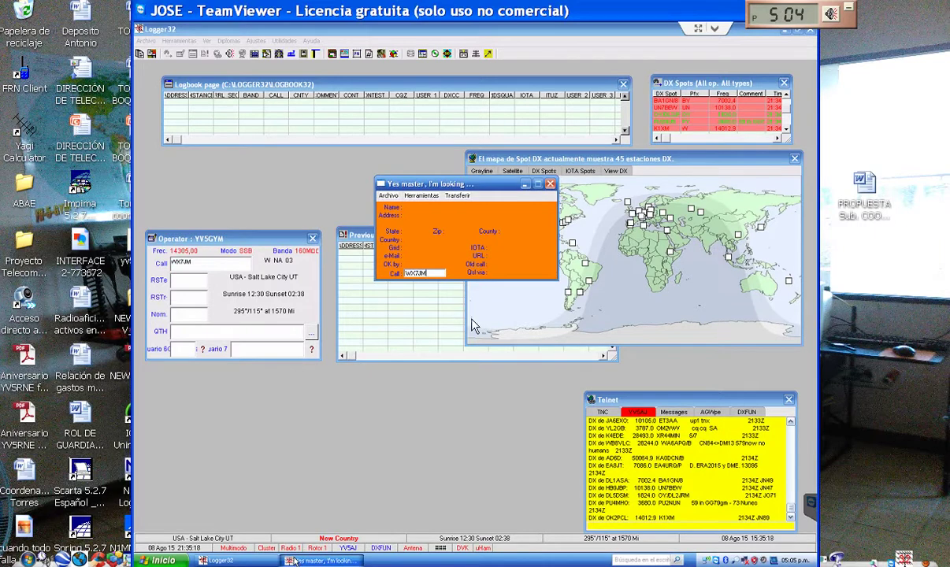
click(549, 186)
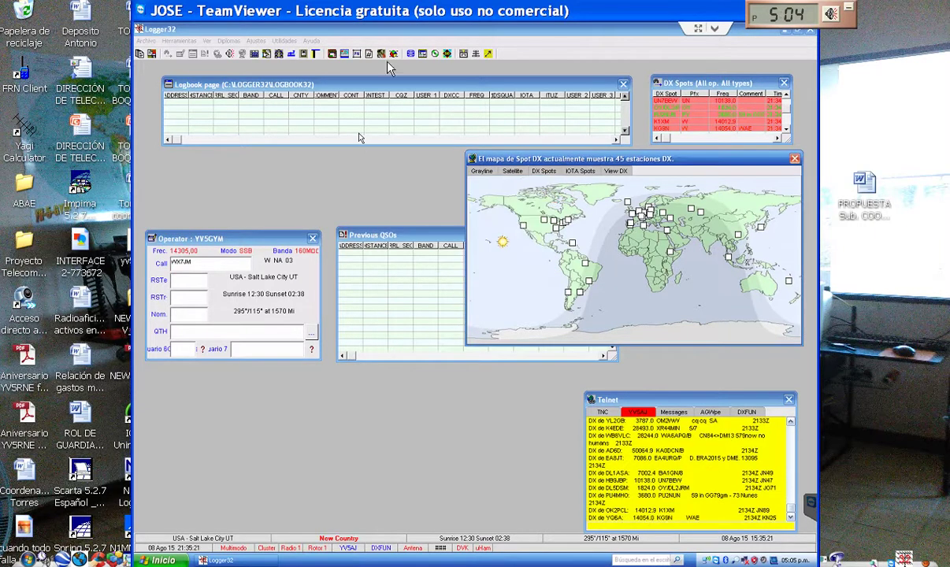
click(411, 55)
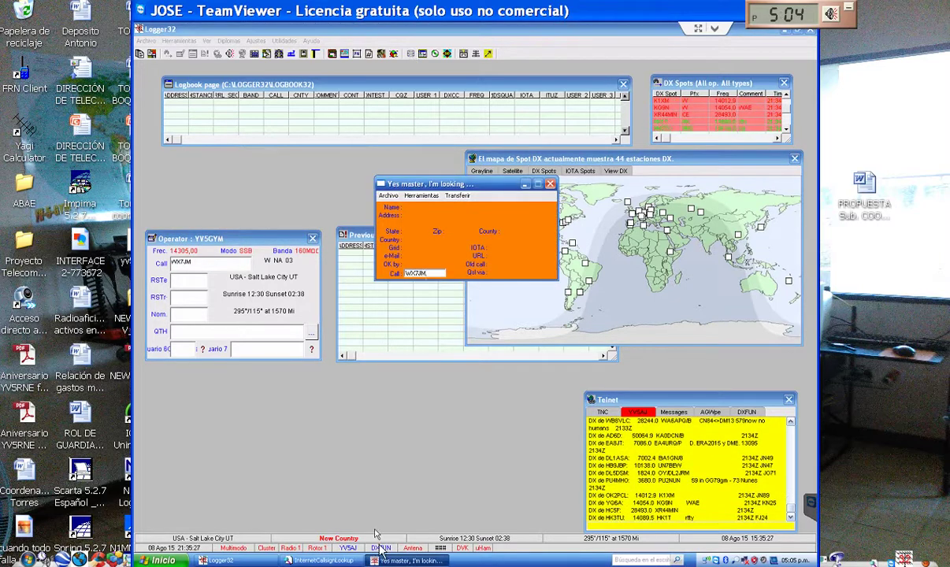
- Bring the InternetCallsignLookup window to the front from the taskbar
click(341, 562)
click(341, 562)
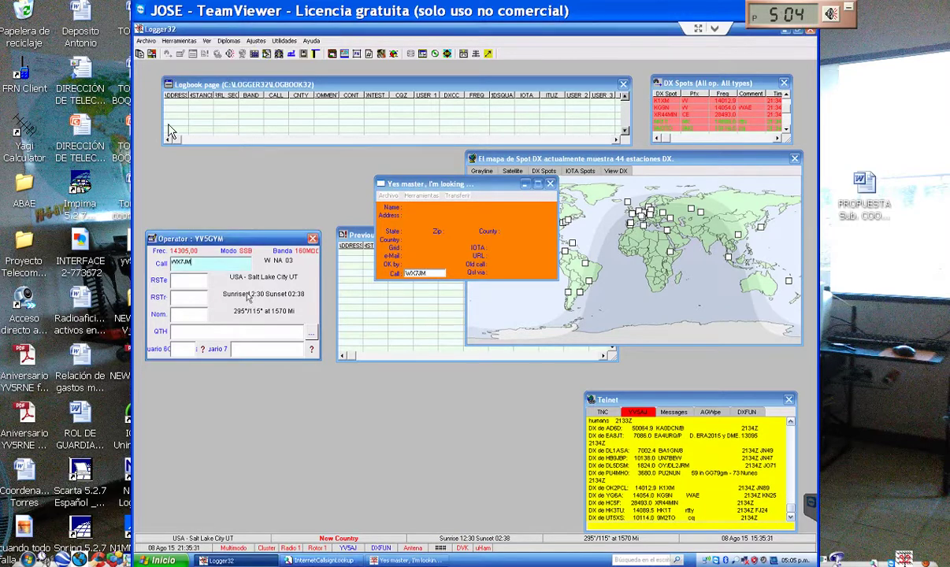
click(341, 562)
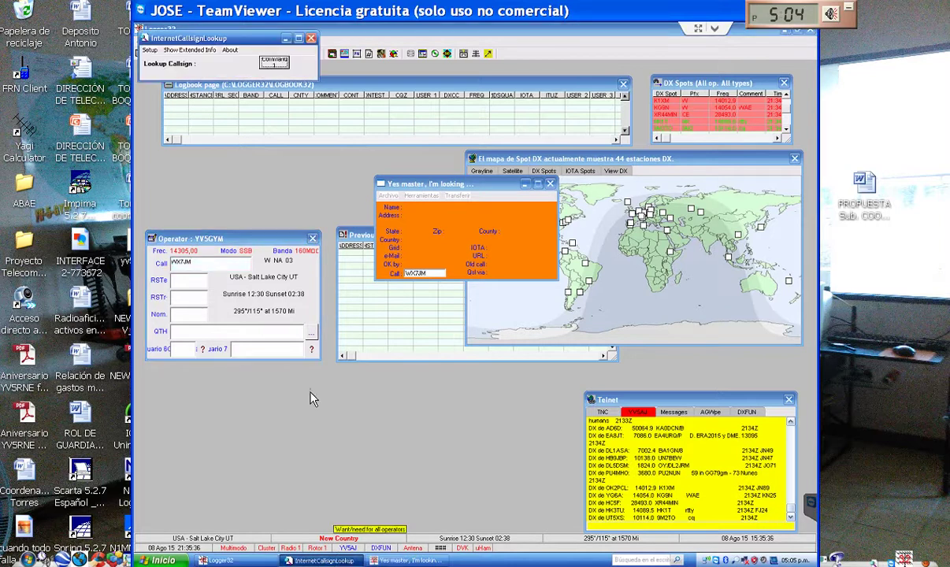
- Change InternetCallsignLookup's lookup type to QRZ HTTP Lookup and confirm with OK
click(150, 50)
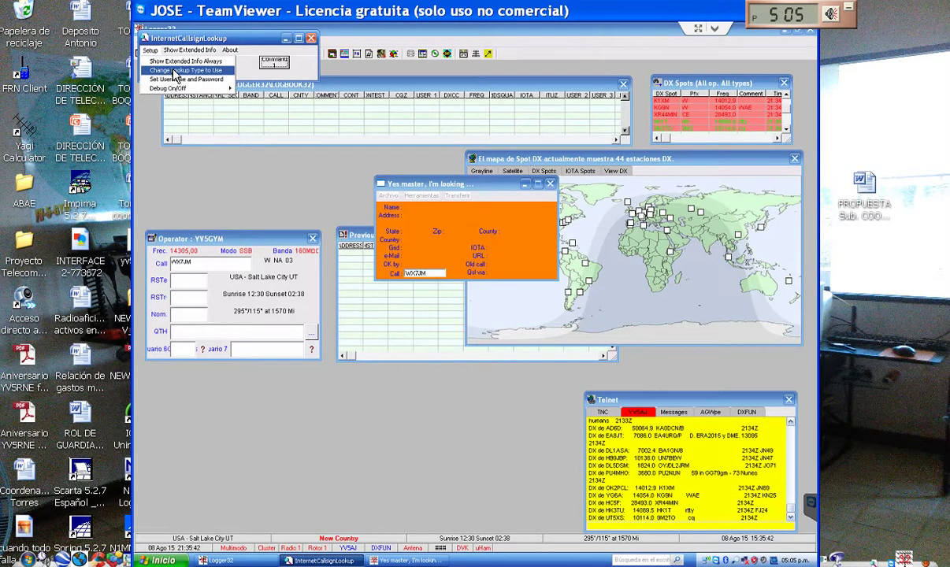
click(175, 70)
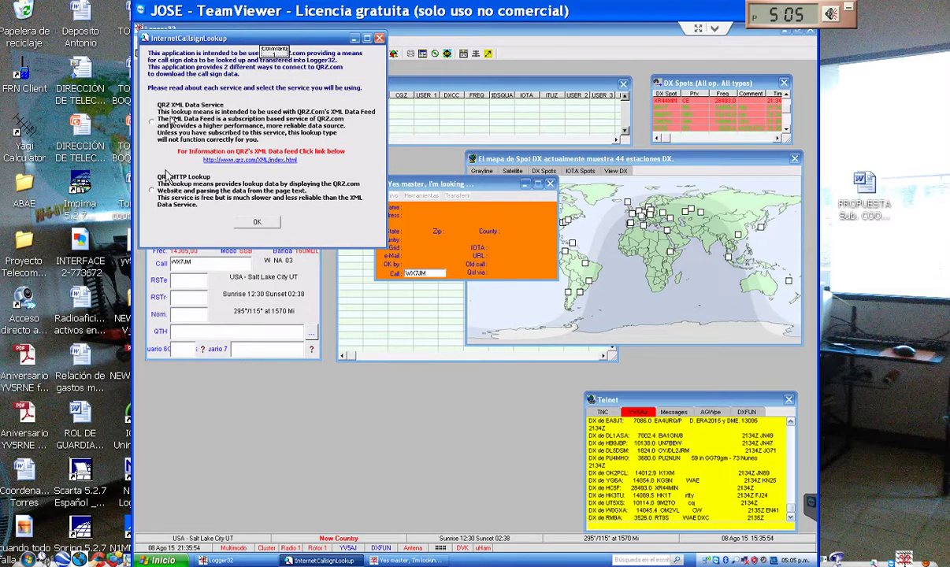
click(152, 193)
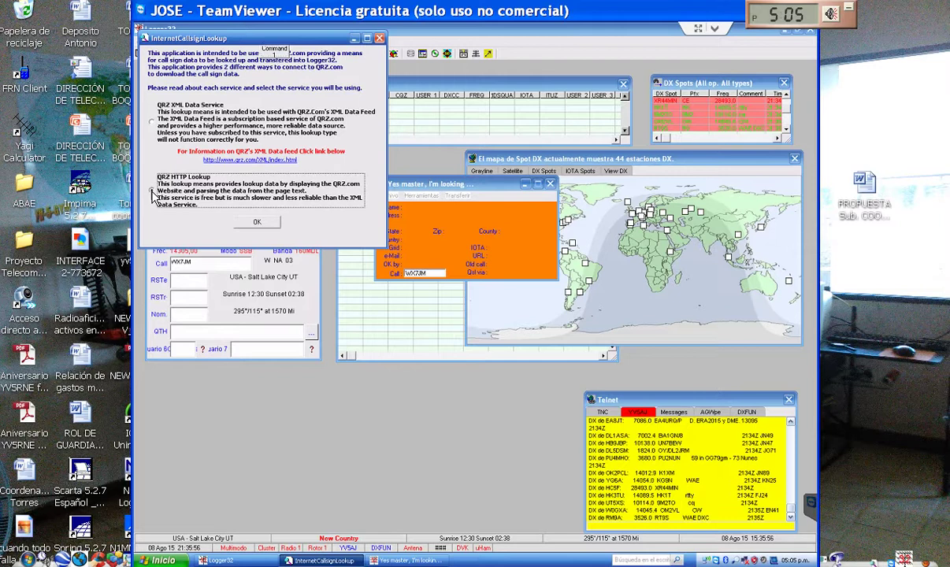
click(259, 223)
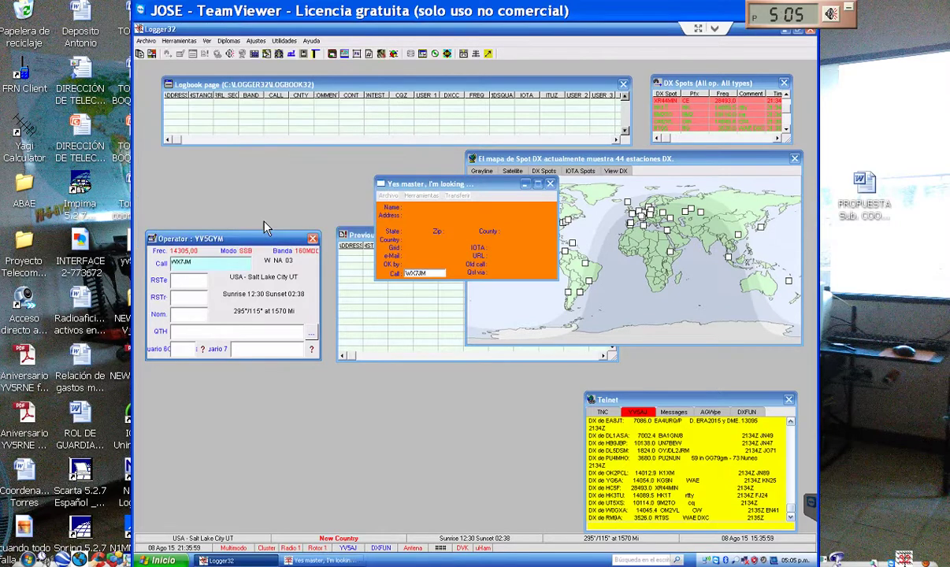
- Dismiss Logger32's Archivo menu, close the orange lookup window, and move to the ET3AA spot
click(145, 42)
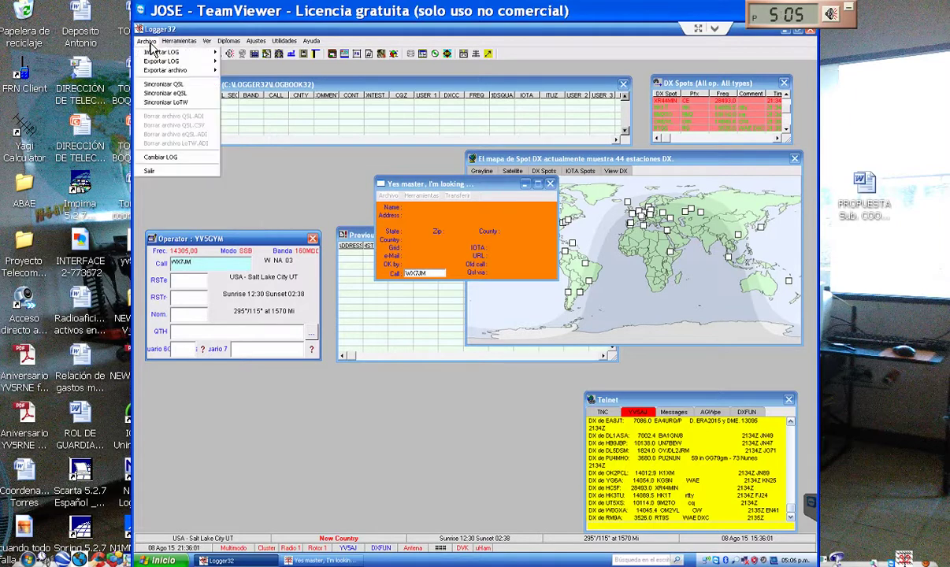
click(283, 193)
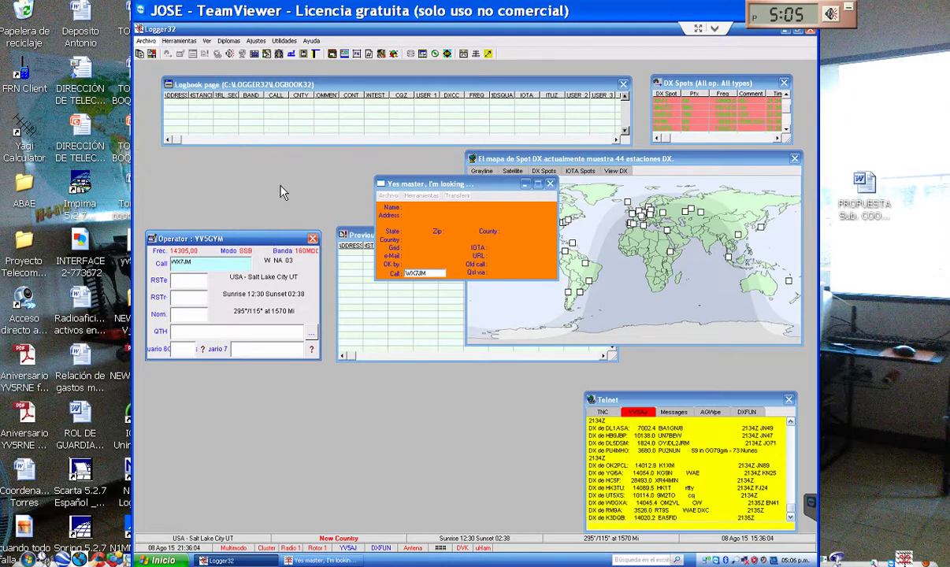
click(550, 185)
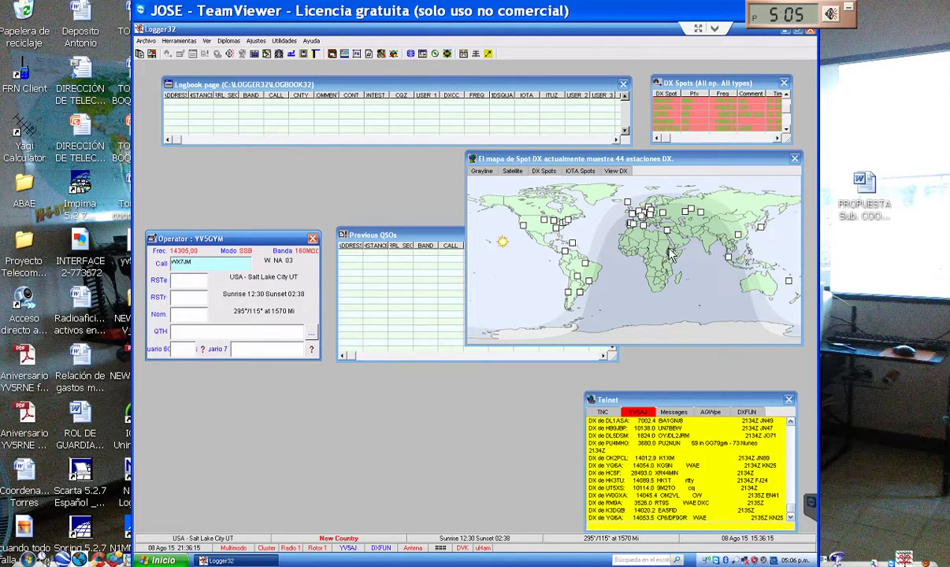
mouse_move(670, 254)
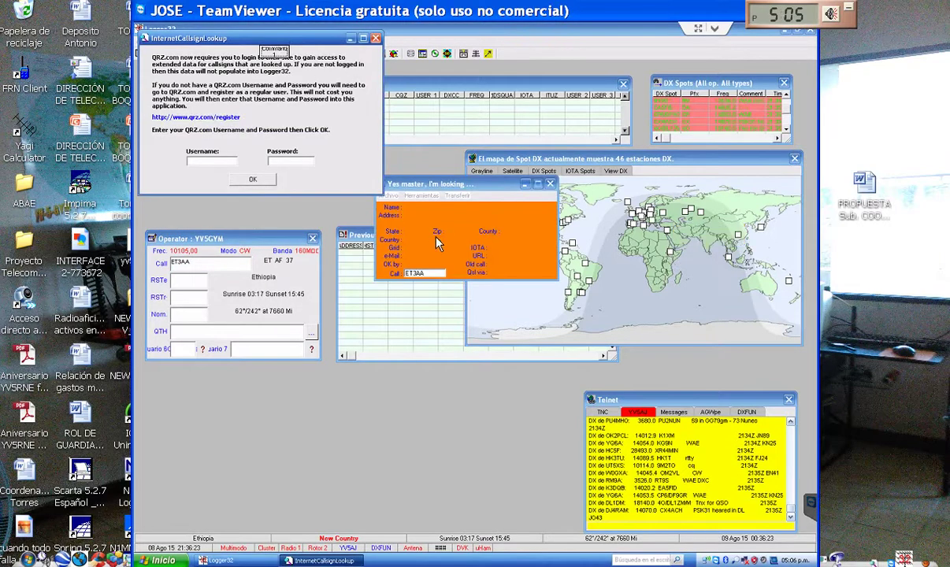
- Type the QRZ account username in the login prompt, then bring aTube Catcher to the front
click(196, 162)
text(yv5gym)
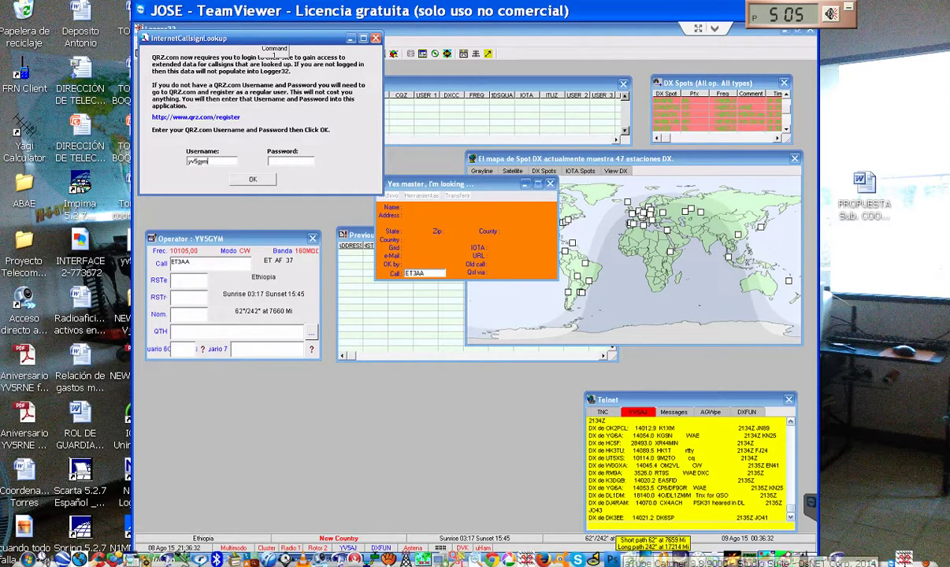
click(630, 561)
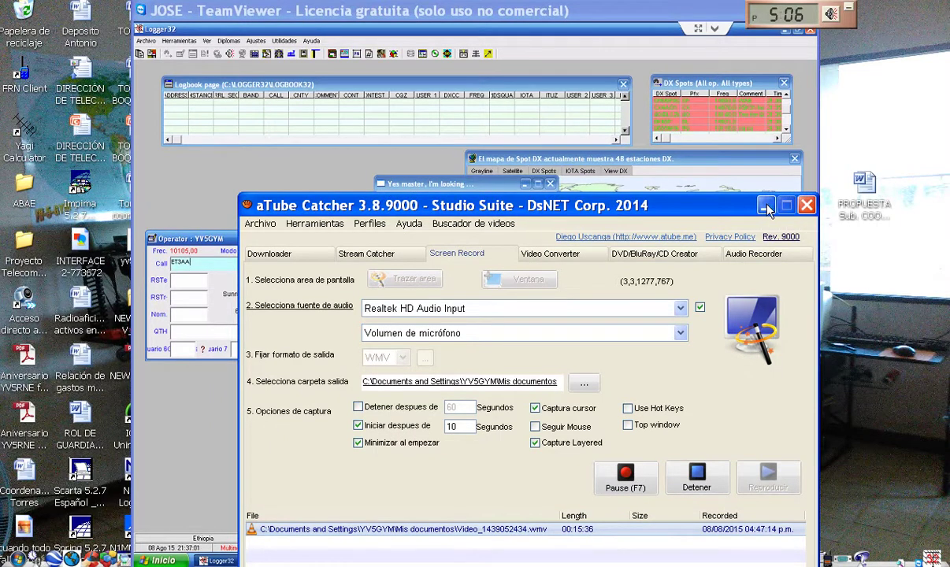
- Hide aTube Catcher, close the lookup window, load Puerto Rico's NP4Z spot, and dismiss both error boxes
click(766, 206)
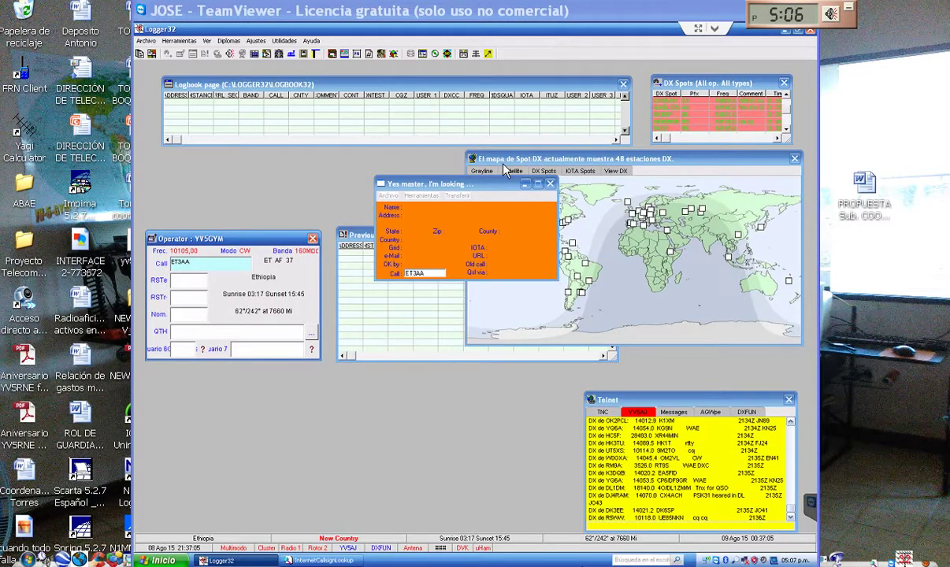
click(550, 183)
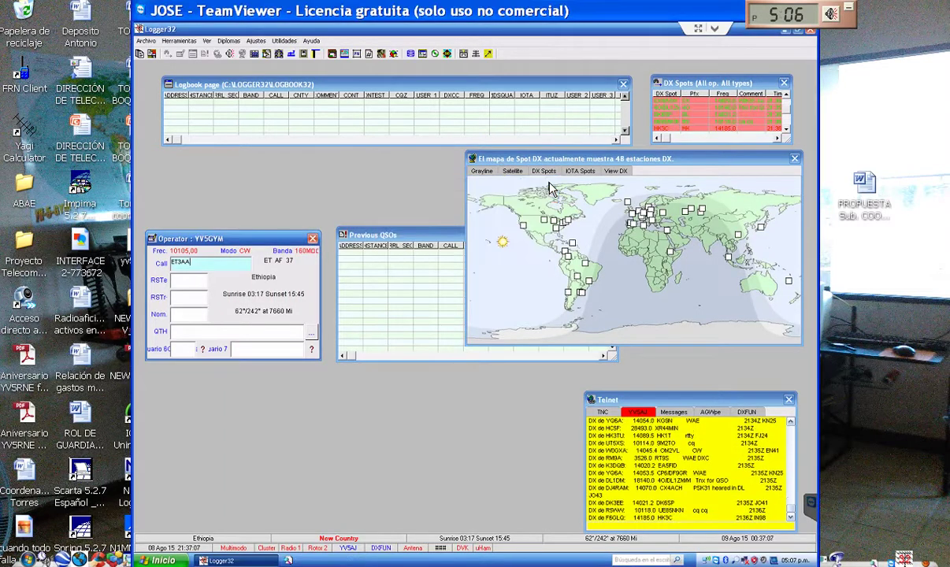
mouse_move(572, 247)
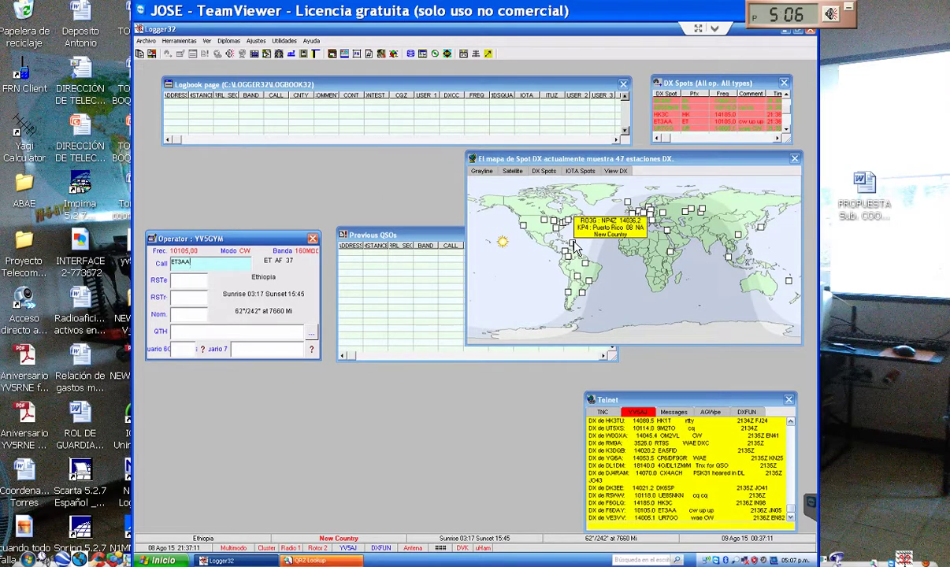
click(571, 247)
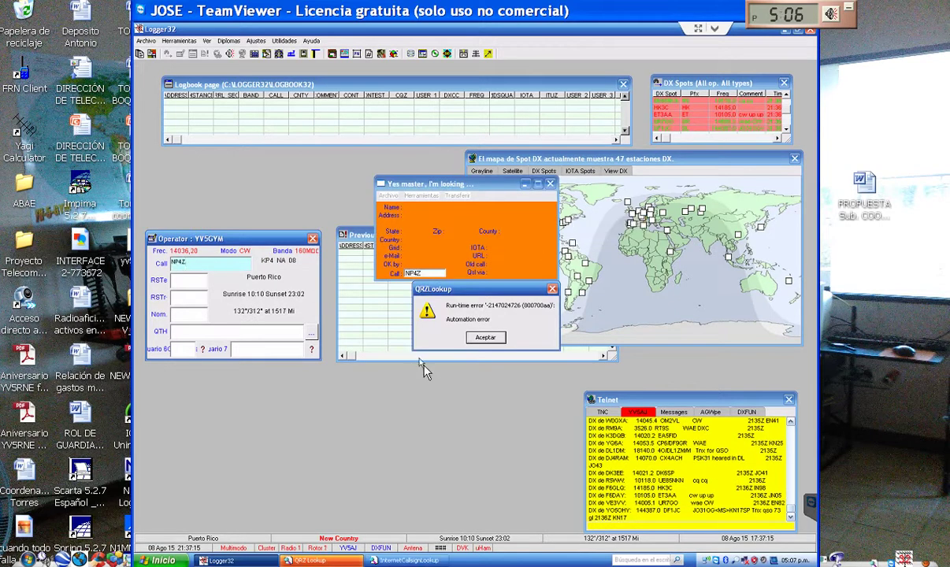
click(486, 338)
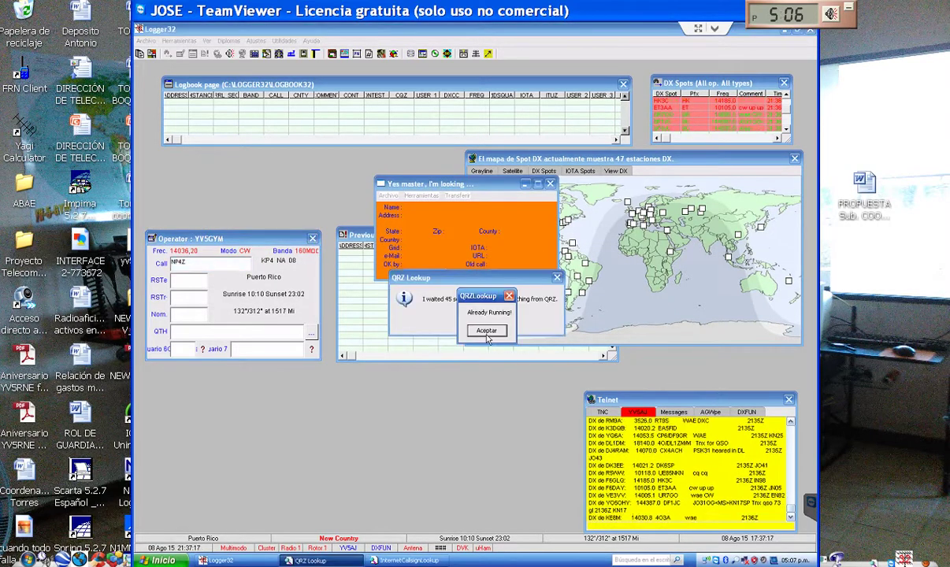
click(490, 334)
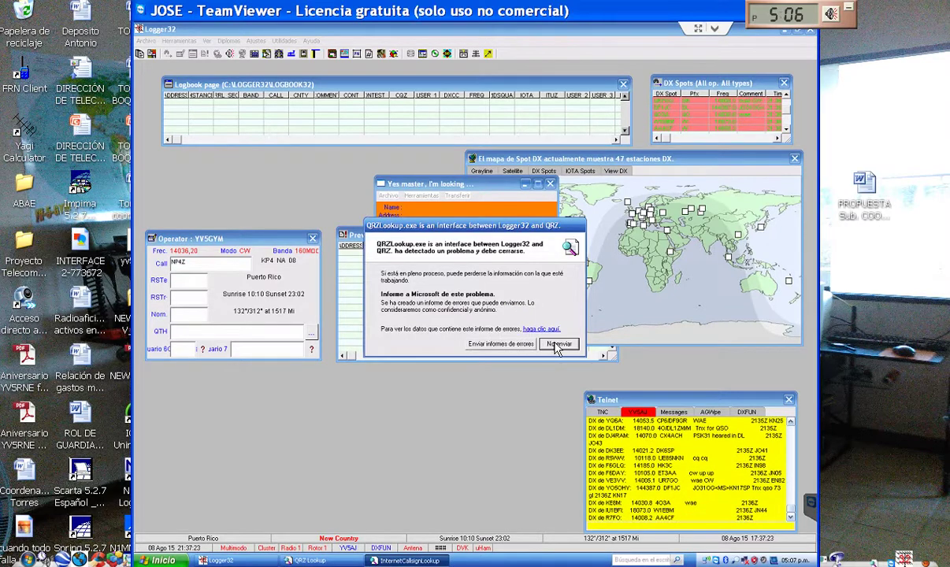
- Dismiss the QRZLookup crash report without sending, close the lookup window, and clear NP4Z with Esc
click(557, 345)
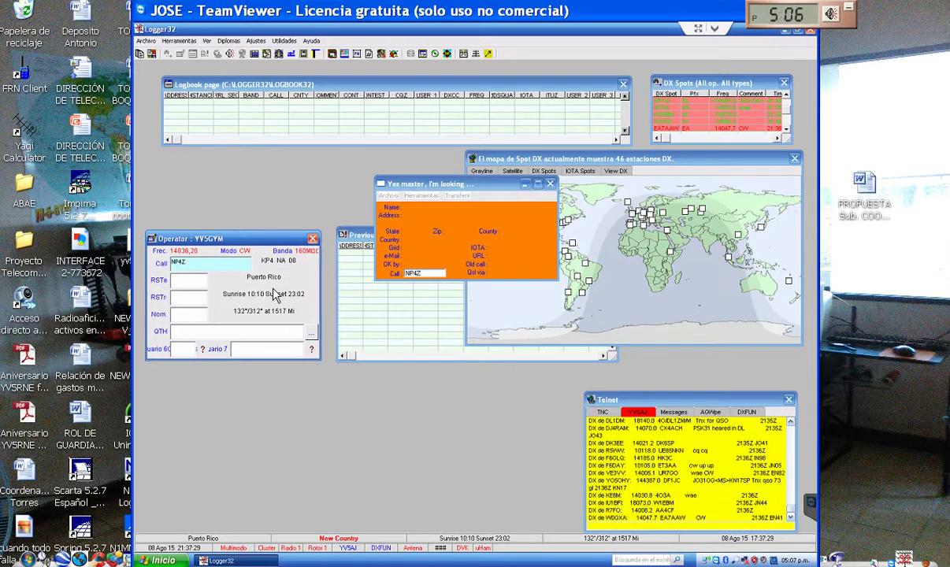
click(550, 184)
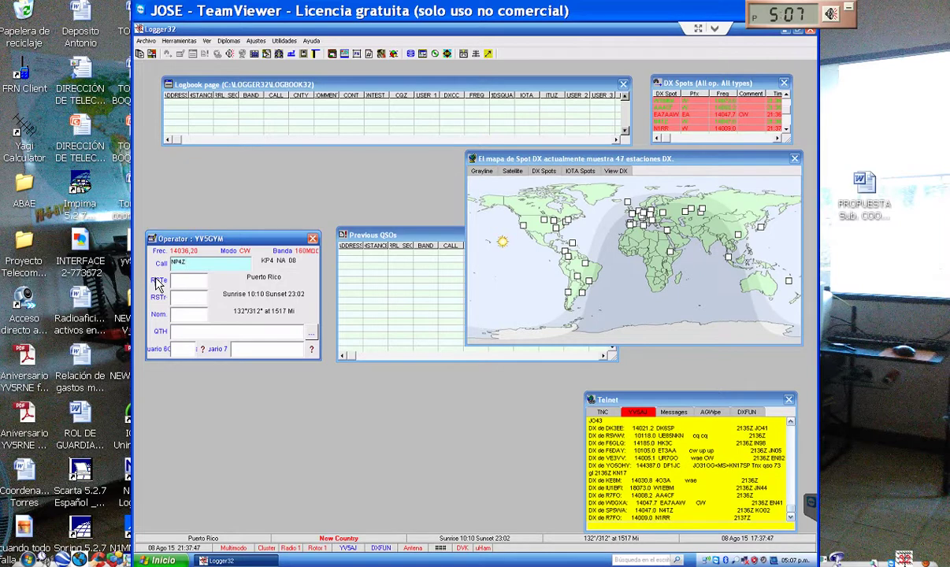
key(Escape)
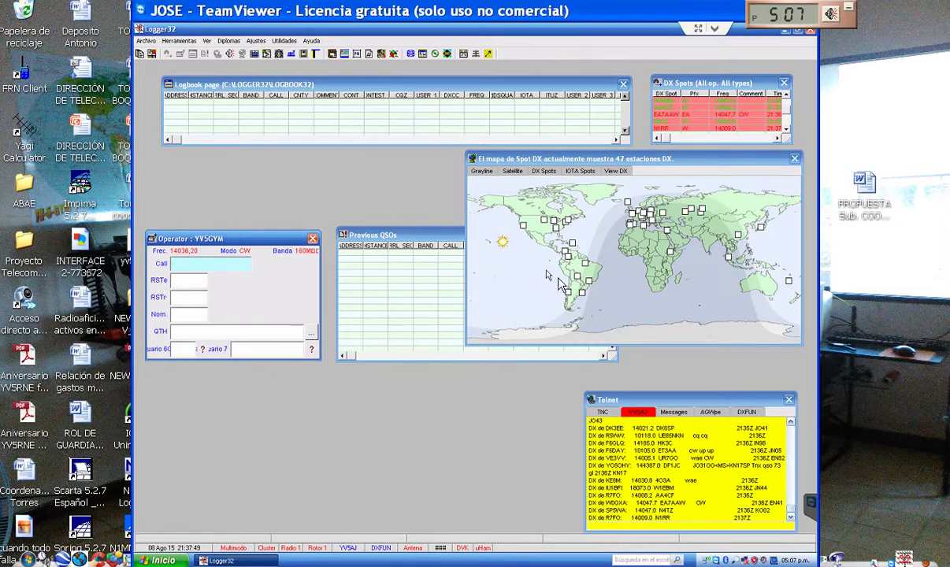
mouse_move(572, 297)
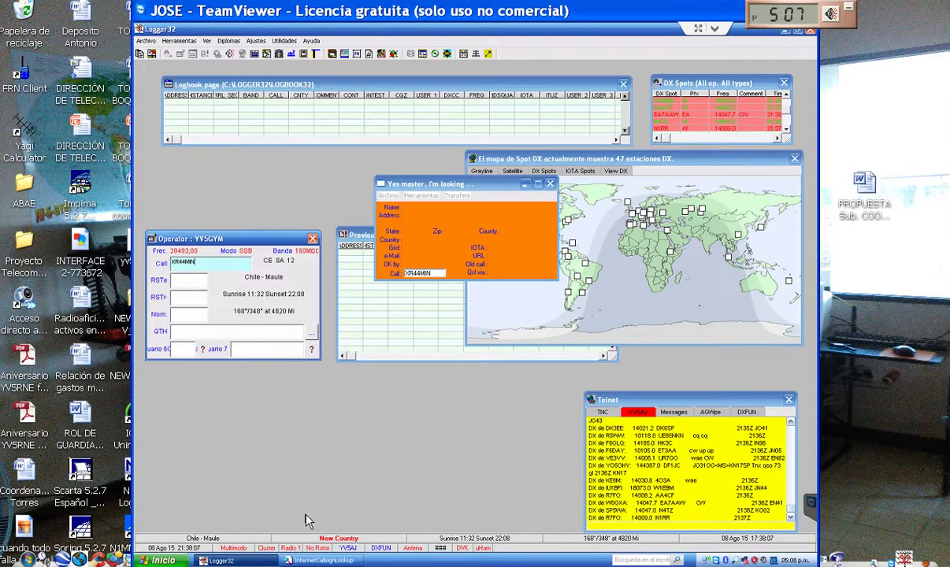
click(307, 561)
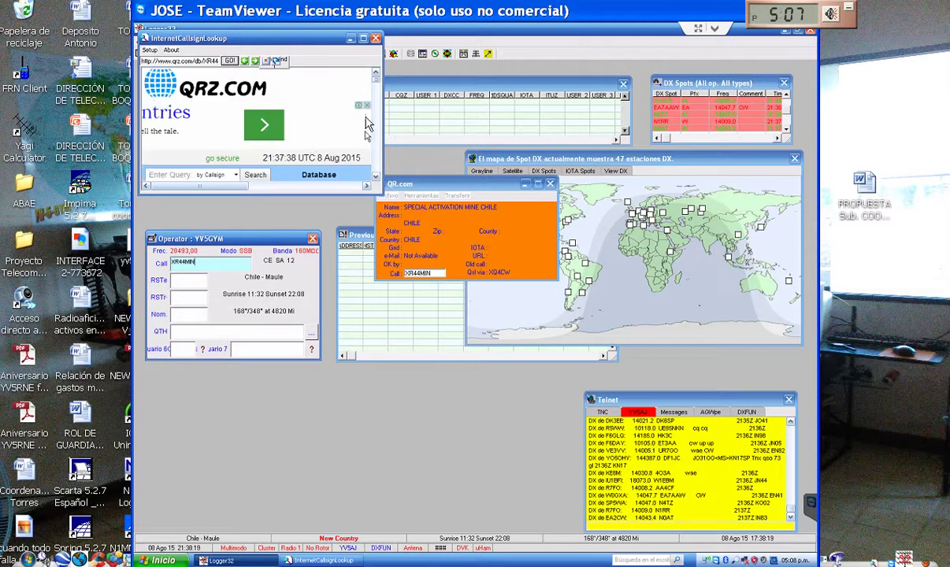
- Maximize and scroll through the XR44MIN QRZ page, then close InternetCallsignLookup
drag(375, 85, 375, 100)
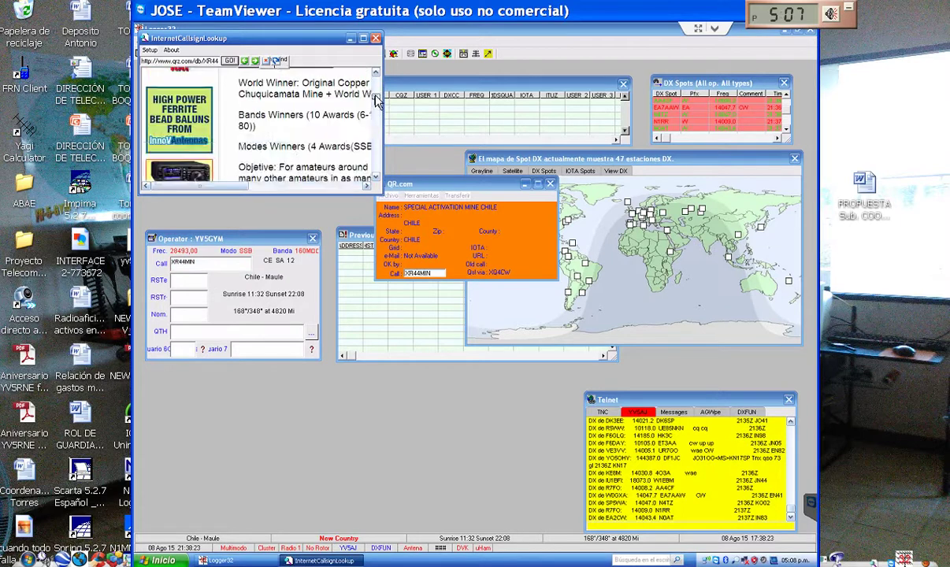
click(363, 38)
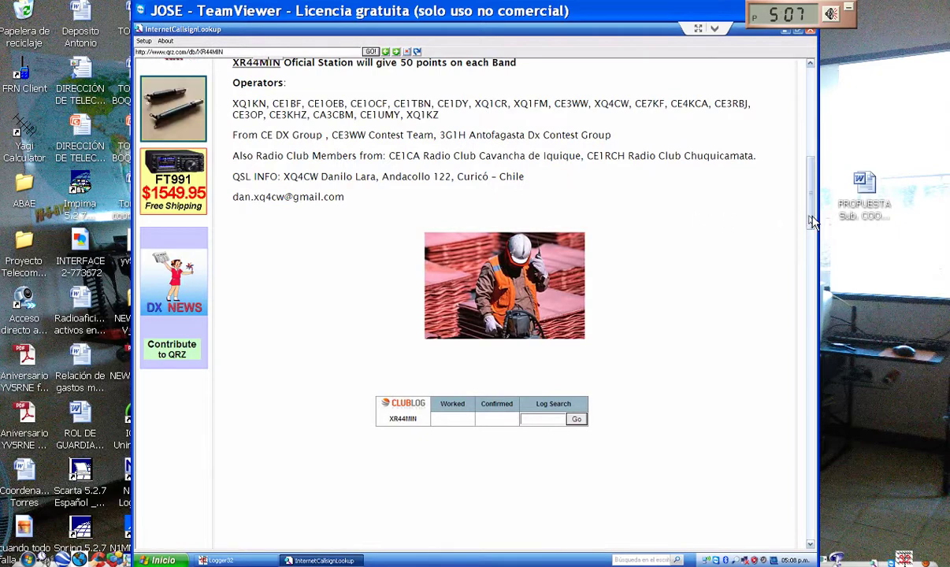
drag(814, 222, 809, 161)
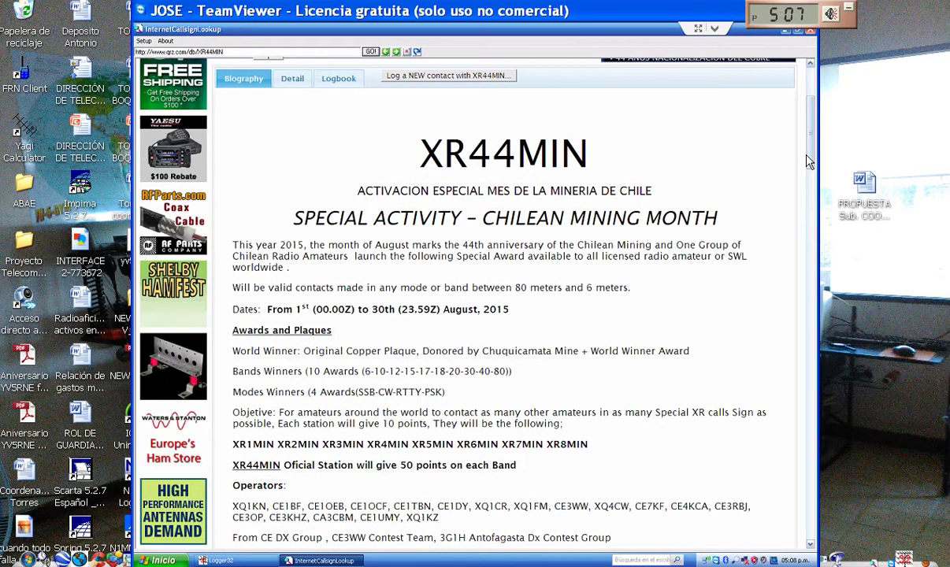
drag(809, 161, 818, 67)
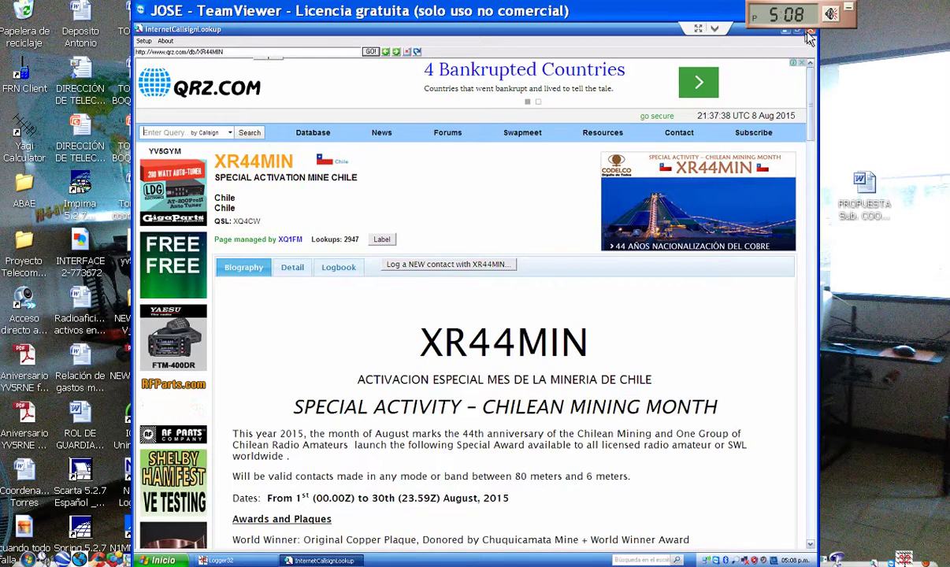
click(807, 33)
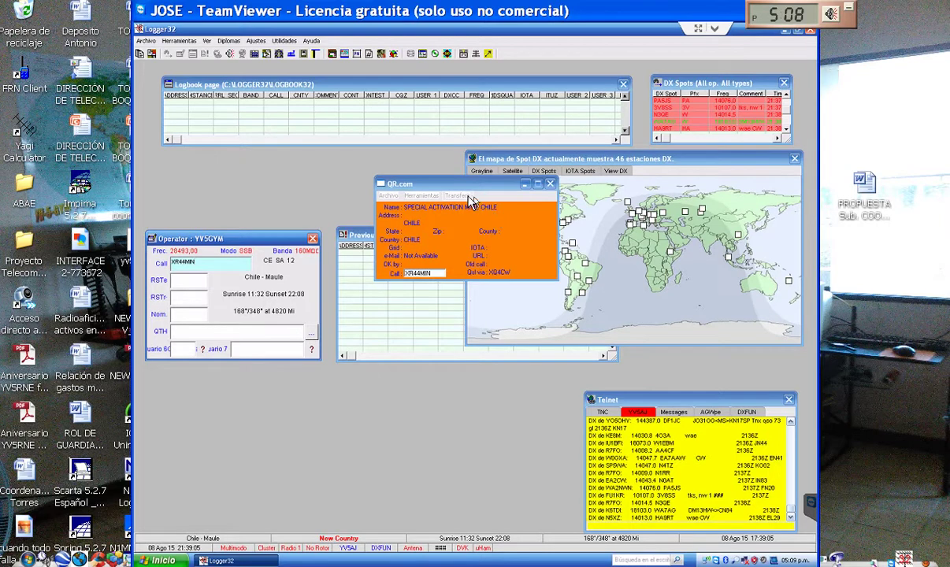
- In QR.com's Transferir menu, enable 'Transferir dirección' under fields transferred on click
click(459, 196)
mouse_move(470, 208)
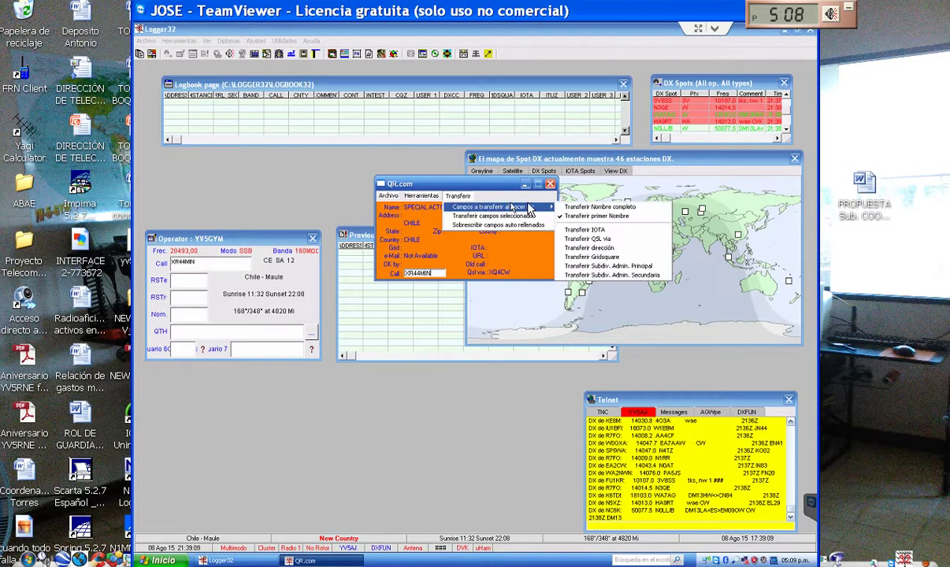
click(534, 198)
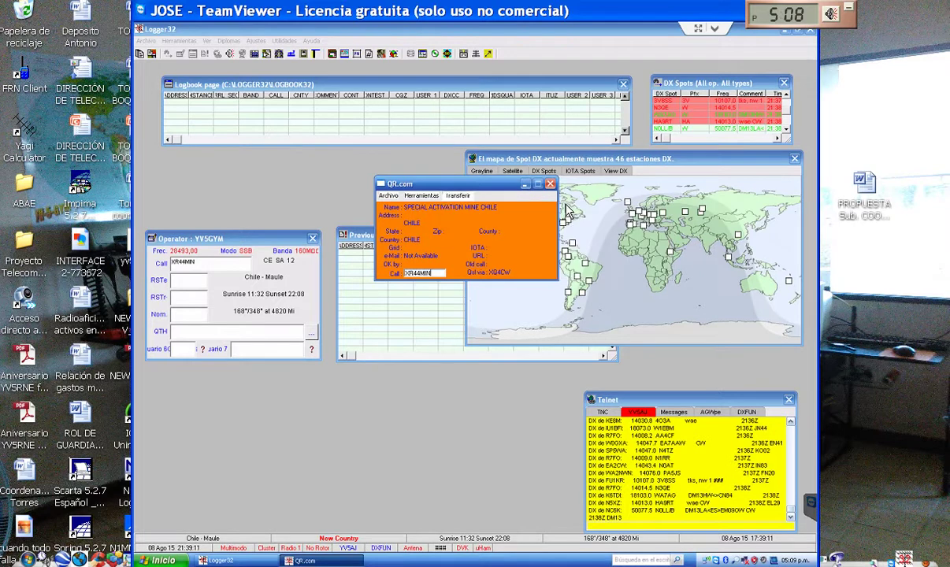
click(457, 195)
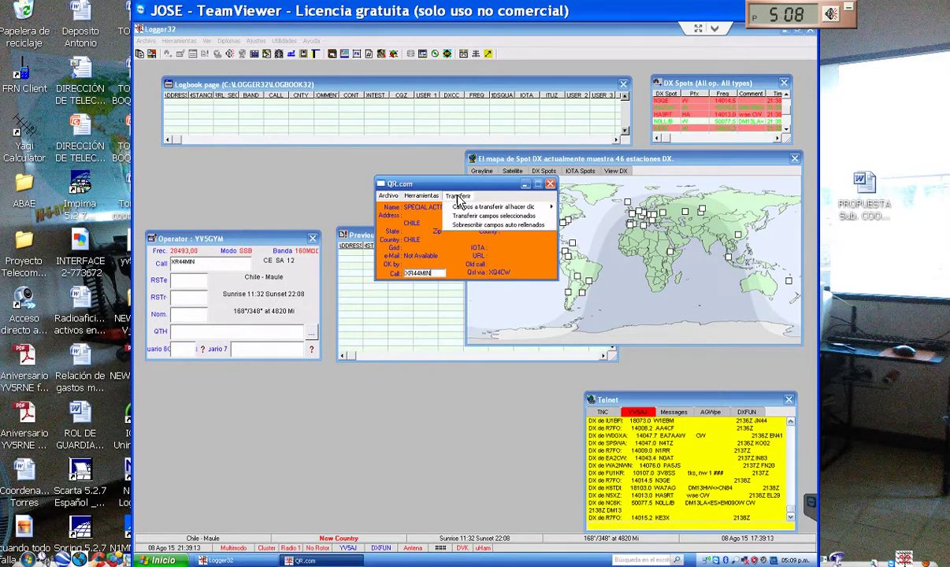
mouse_move(467, 208)
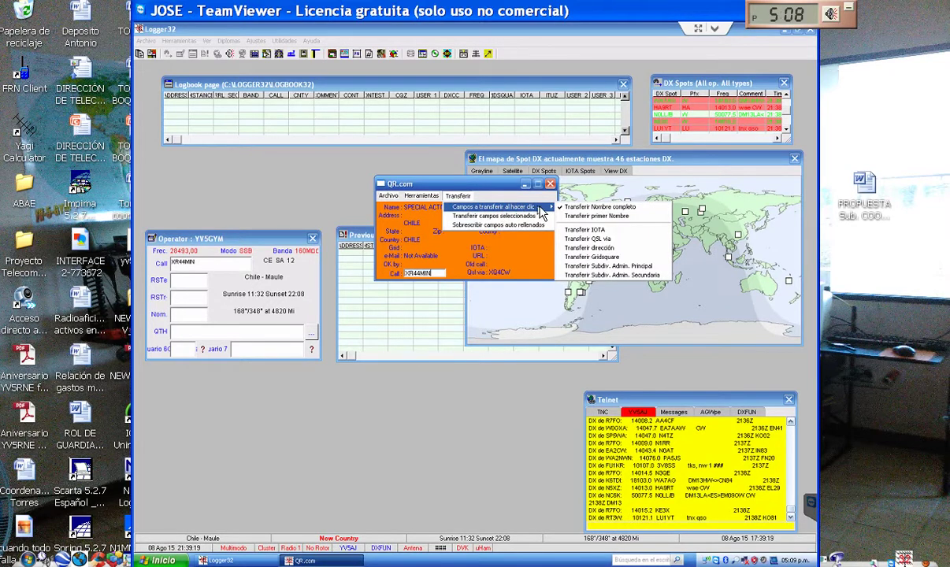
click(573, 249)
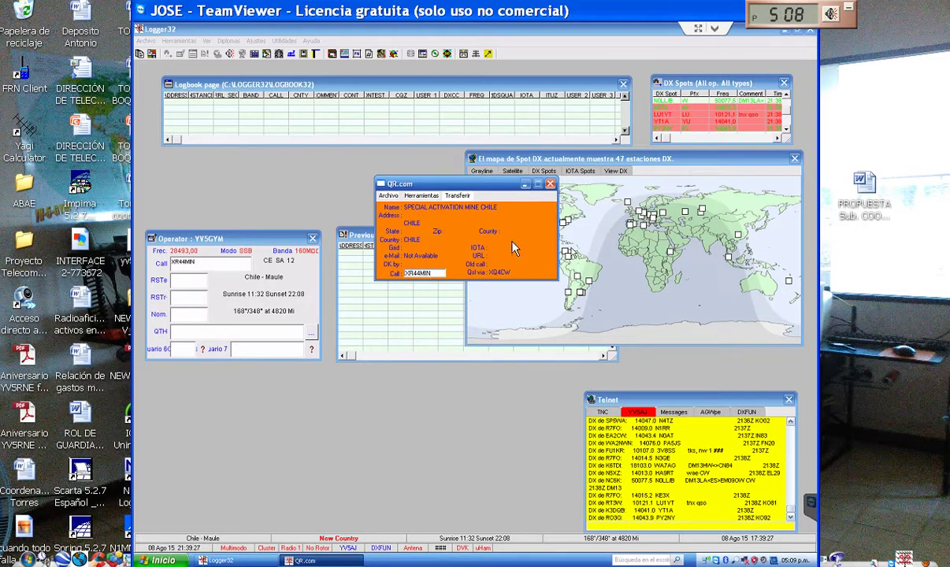
click(463, 209)
click(312, 337)
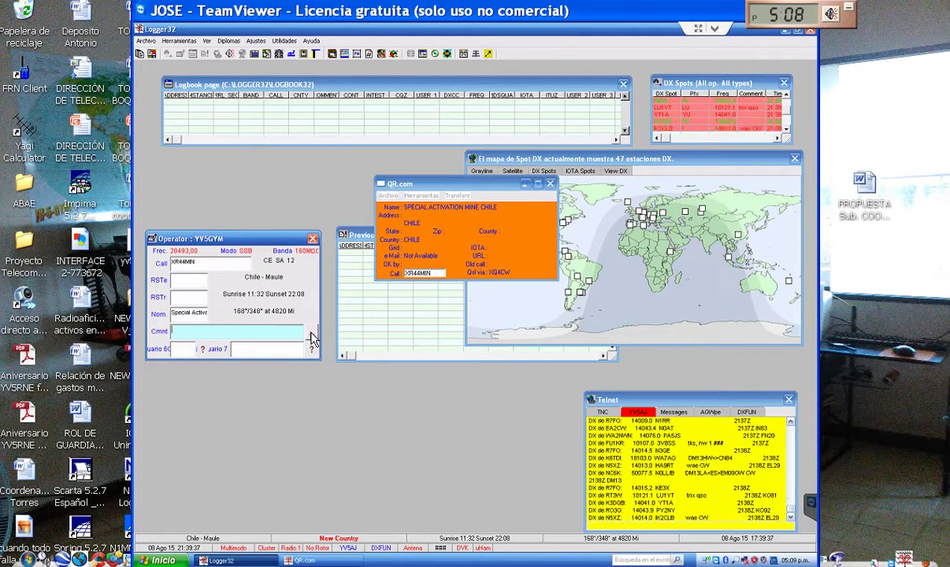
click(312, 337)
click(455, 214)
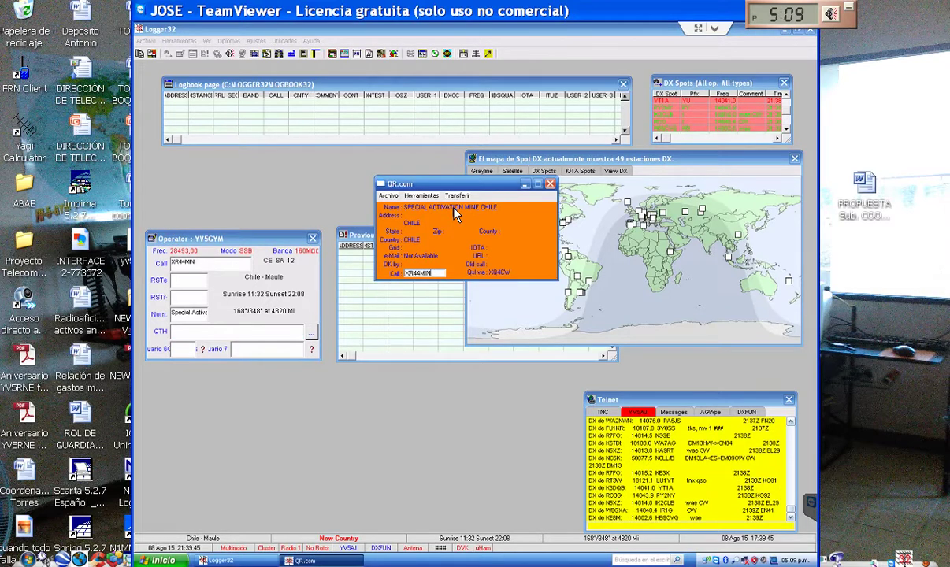
click(315, 331)
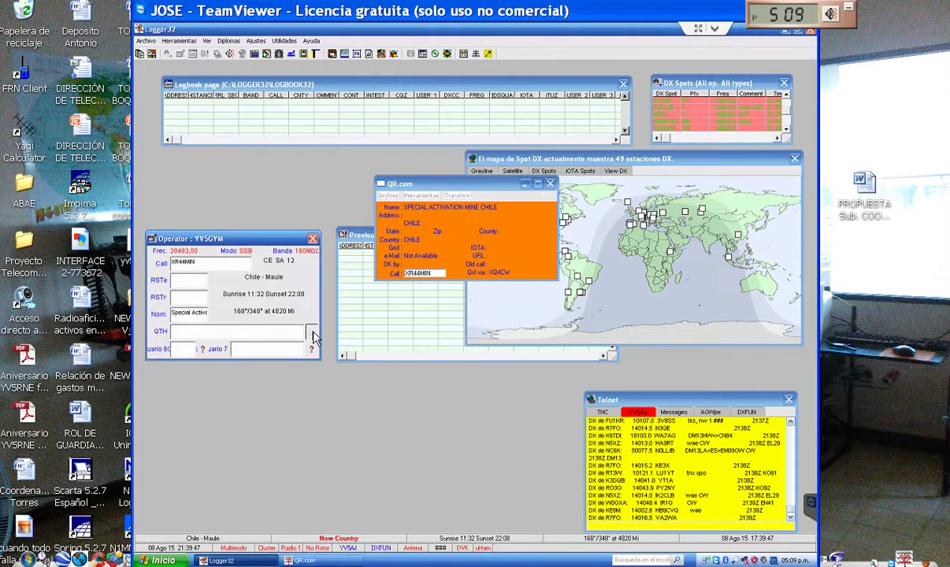
click(412, 230)
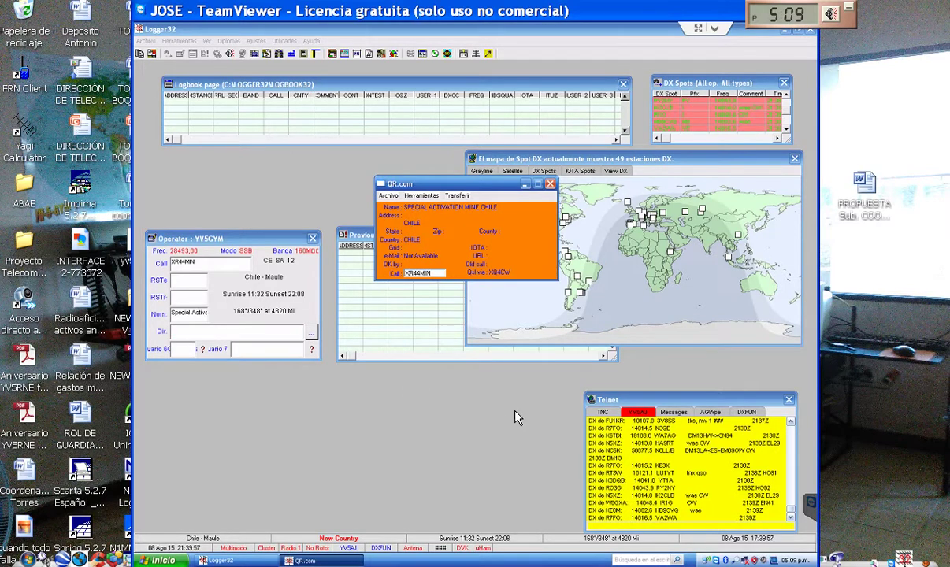
click(549, 183)
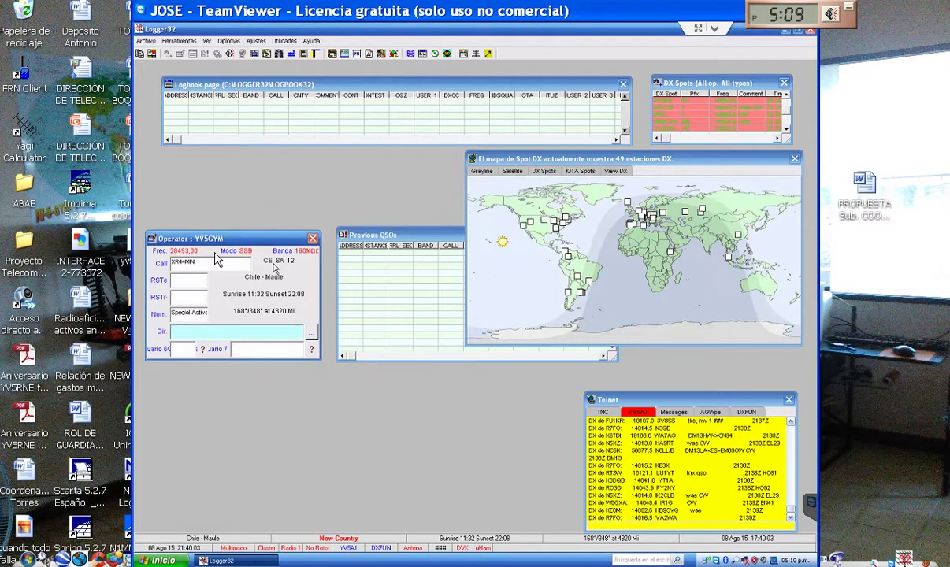
- Clear XR44MIN, pick the OY/DL2JRM spot on the DX map, and show its lookup page
key(Escape)
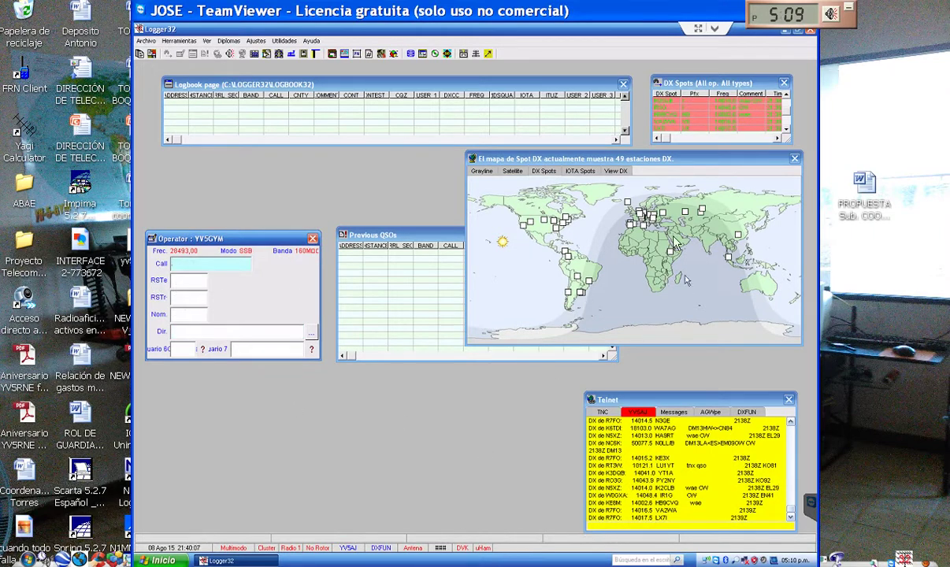
mouse_move(686, 217)
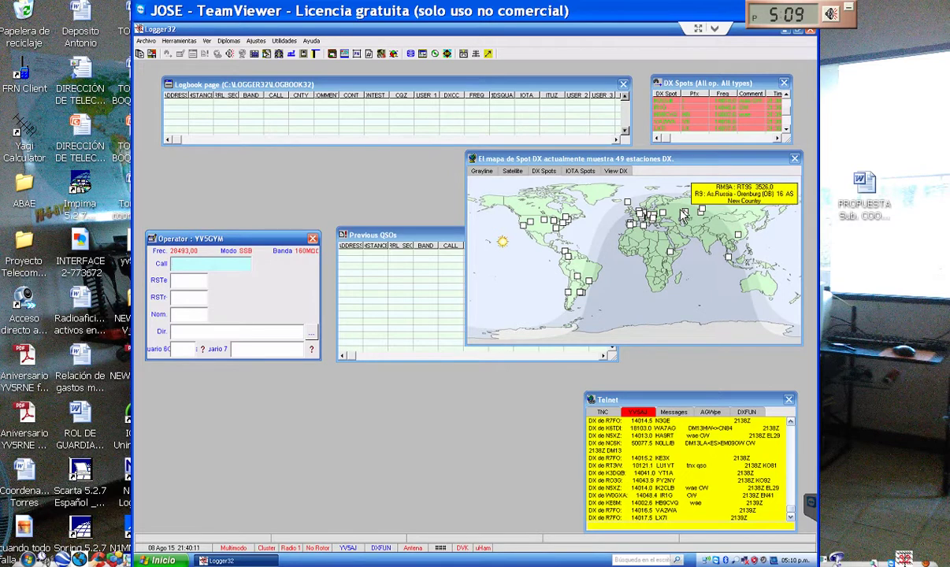
mouse_move(627, 203)
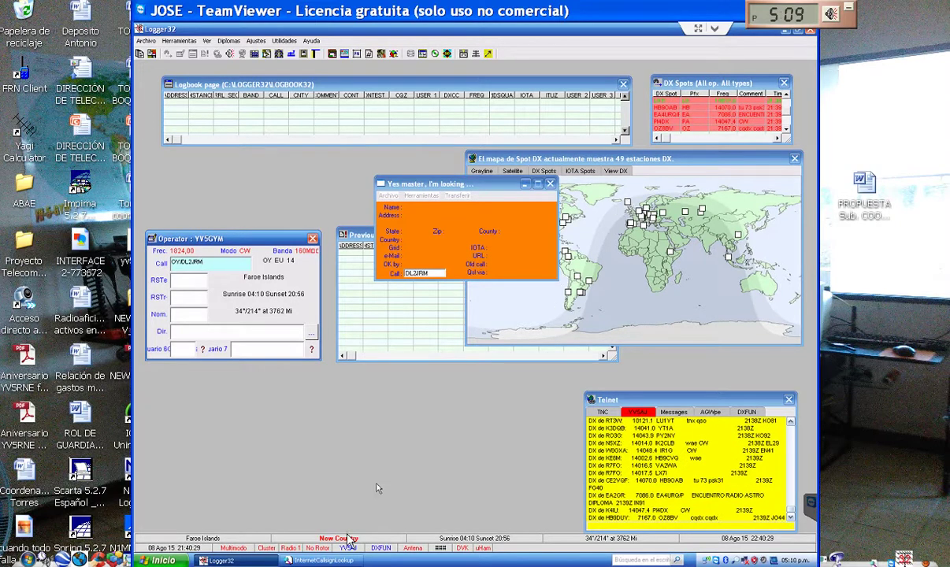
click(337, 560)
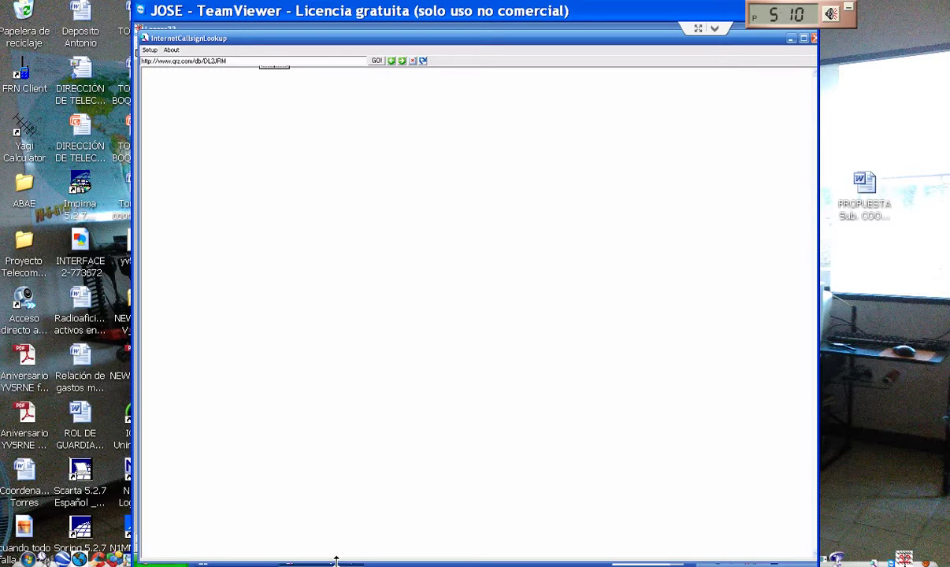
- Maximize then minimize the blank DL2JRM page, dismiss the QRZ no-data notice, and return to the DX map
click(804, 39)
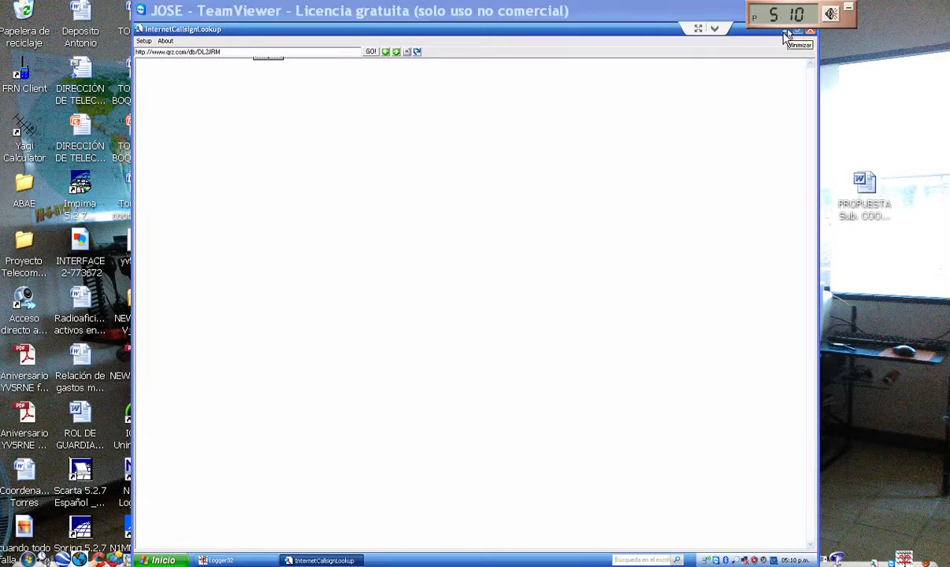
click(785, 31)
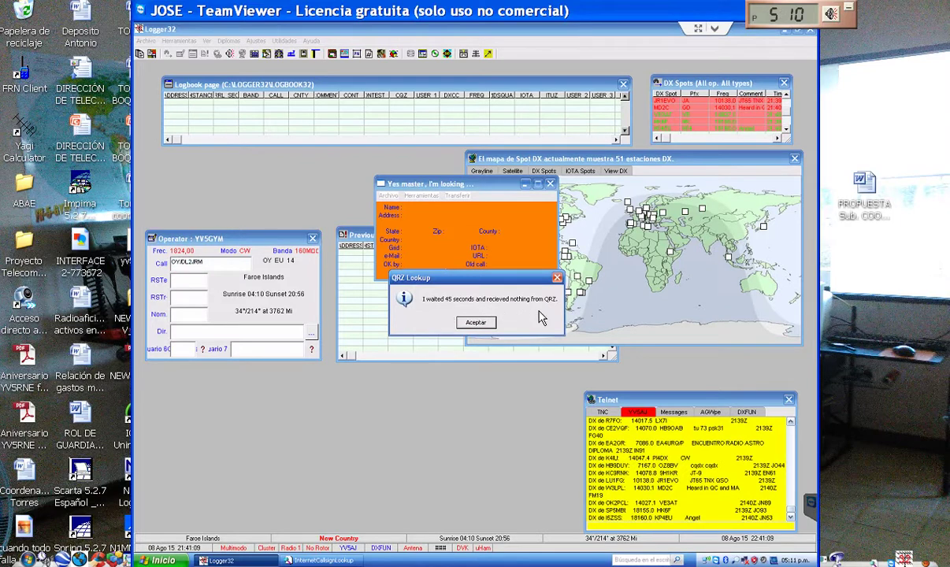
click(486, 325)
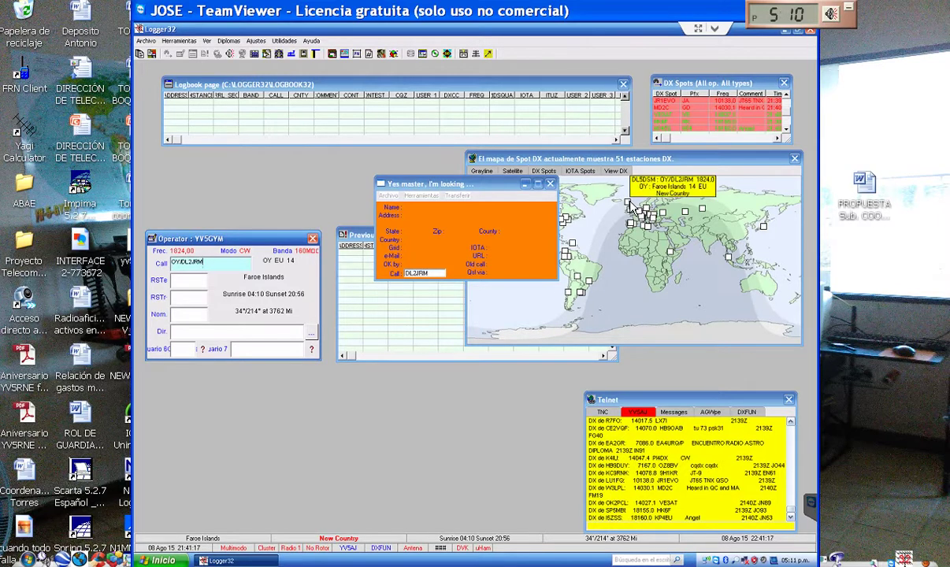
click(630, 205)
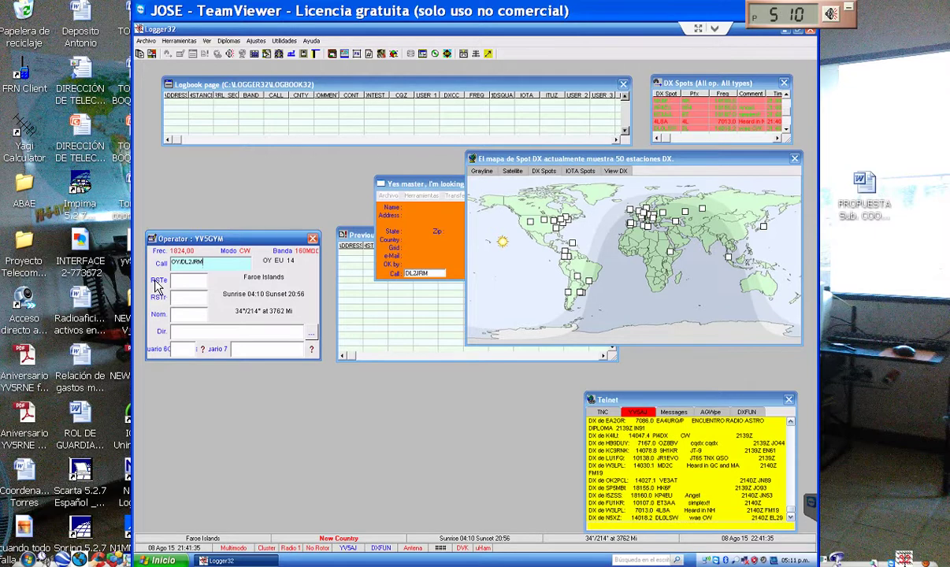
key(Escape)
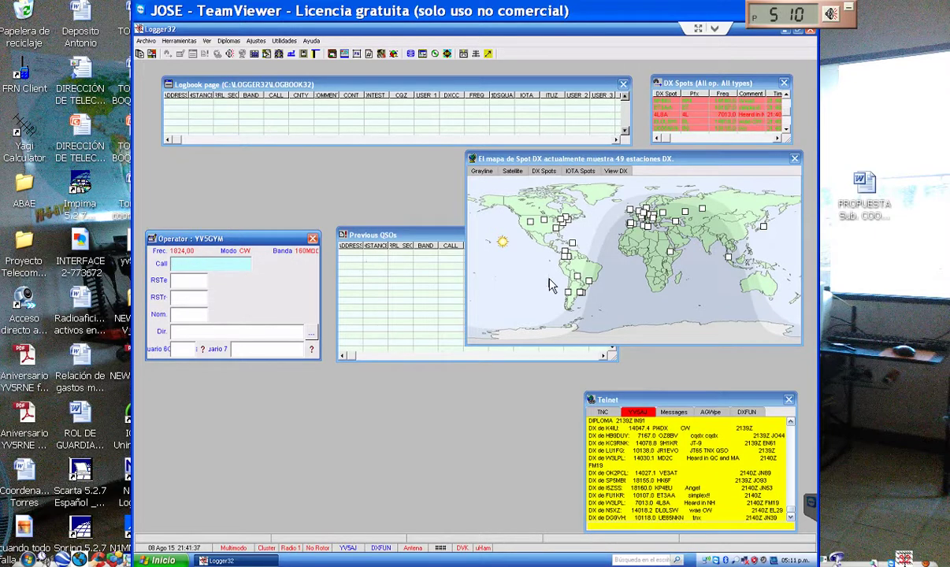
mouse_move(579, 281)
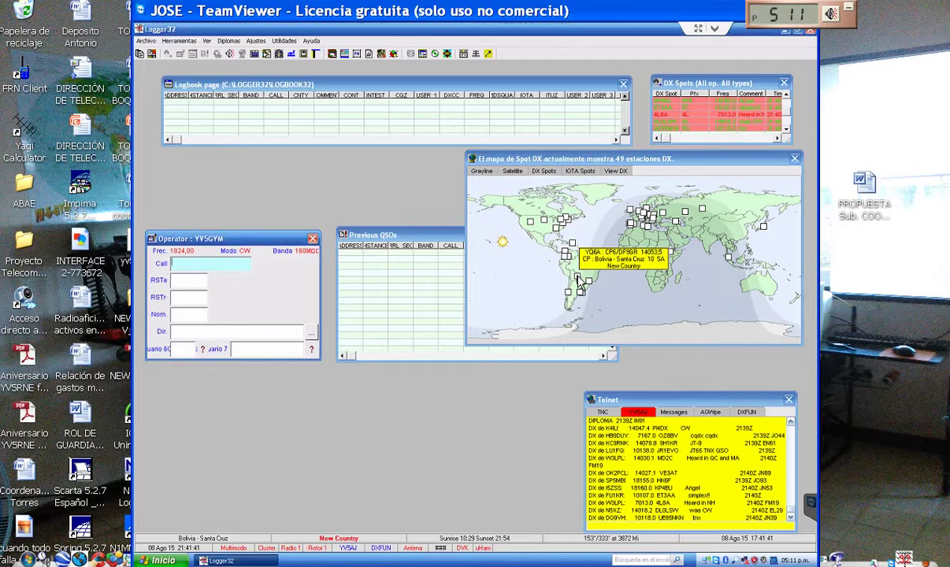
click(579, 281)
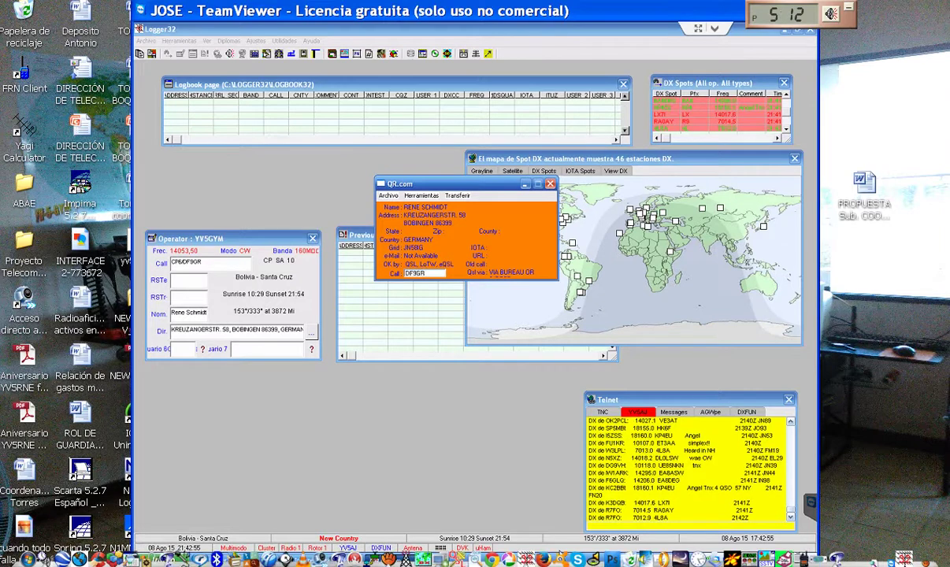
click(368, 559)
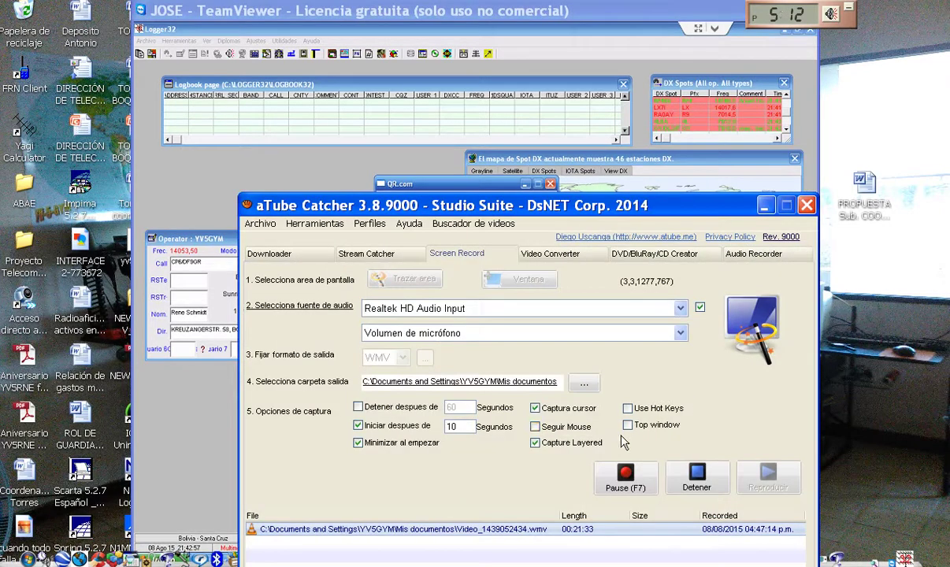